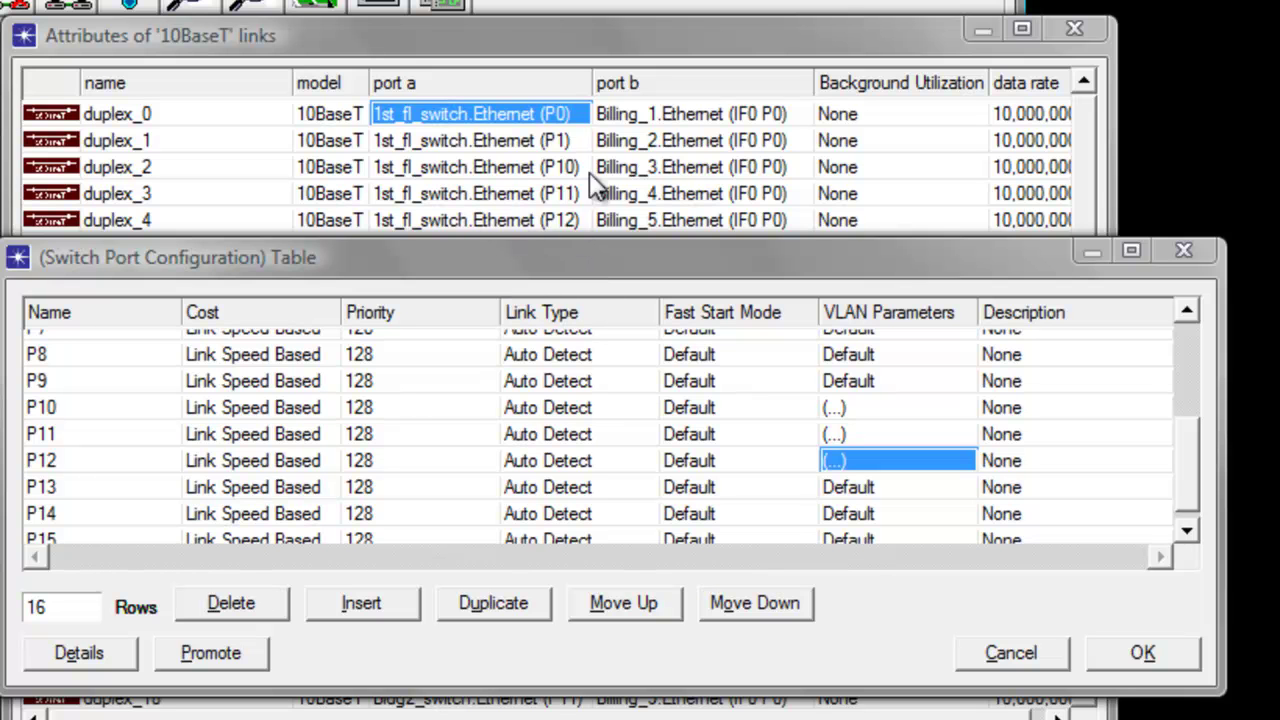
# Step: Check which ports link to Sales hosts, then enlarge and reposition the switch port table
pyautogui.click(603, 48)
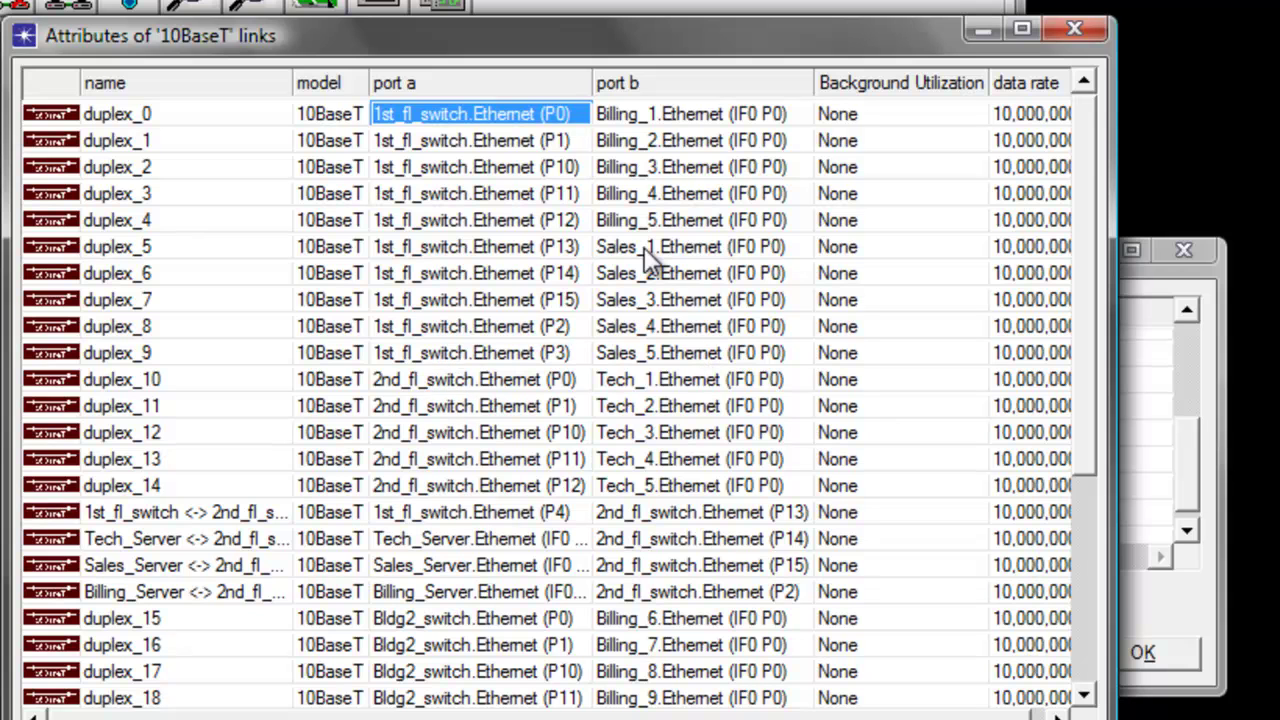
pyautogui.moveTo(1150, 250); pyautogui.dragTo(1138, 457)
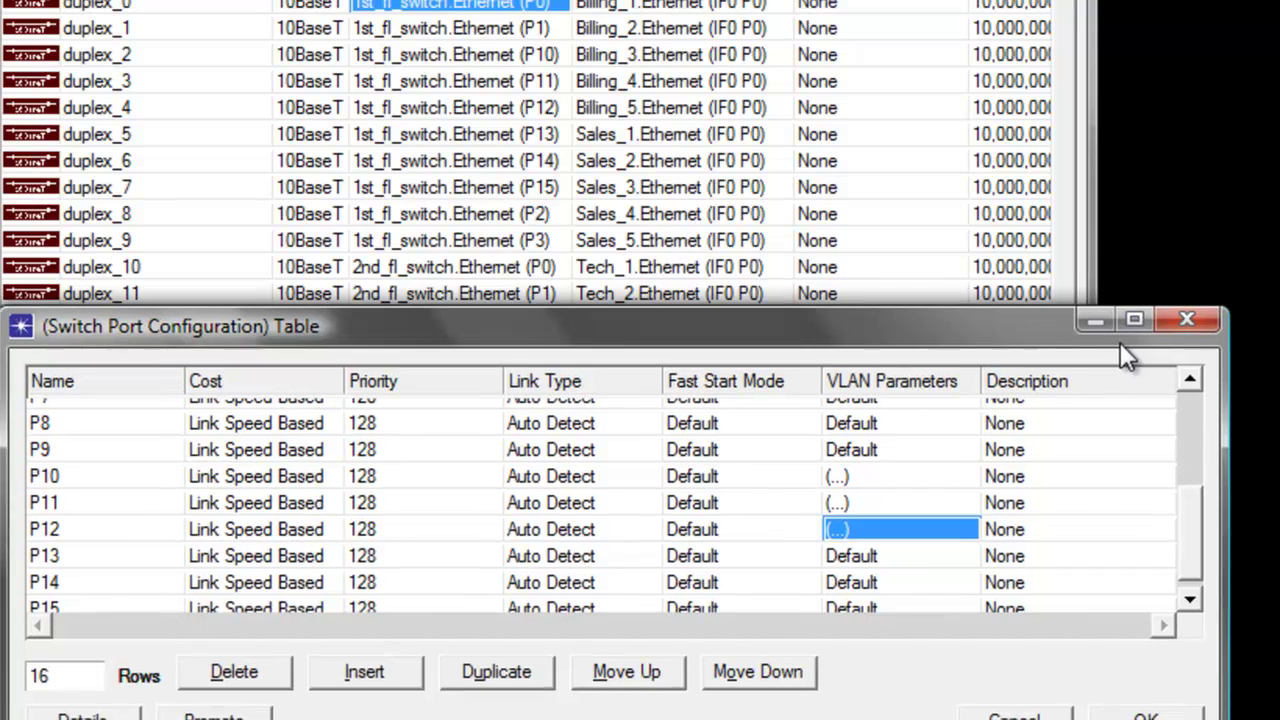
pyautogui.moveTo(1120, 342); pyautogui.dragTo(1120, 286)
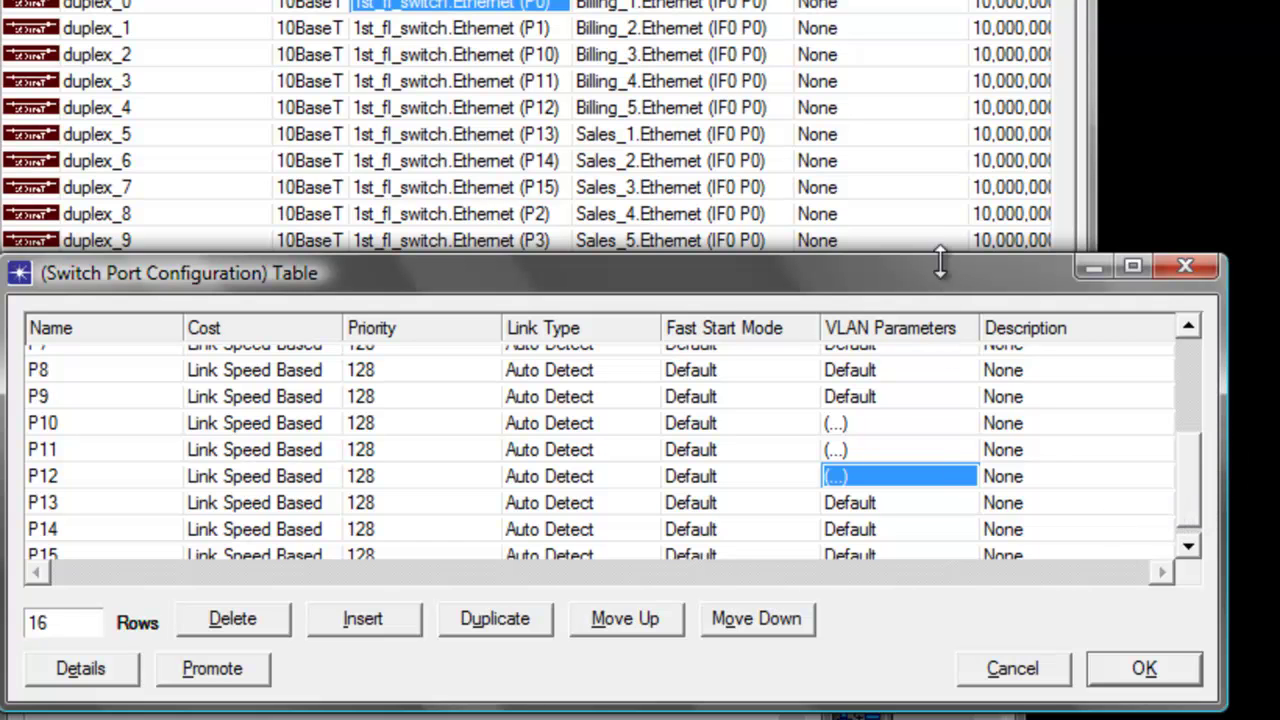
pyautogui.moveTo(941, 258); pyautogui.dragTo(923, 198)
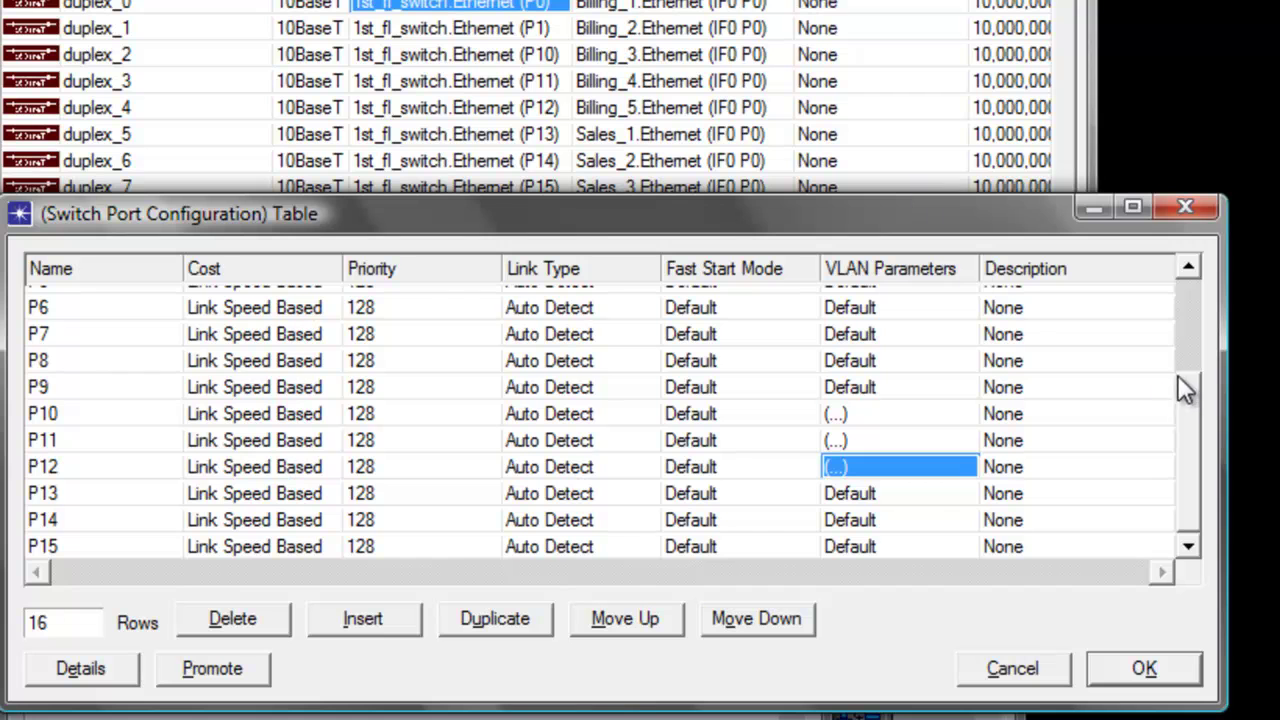
pyautogui.scroll(2, 1190, 470)
pyautogui.moveTo(565, 211); pyautogui.dragTo(556, 271)
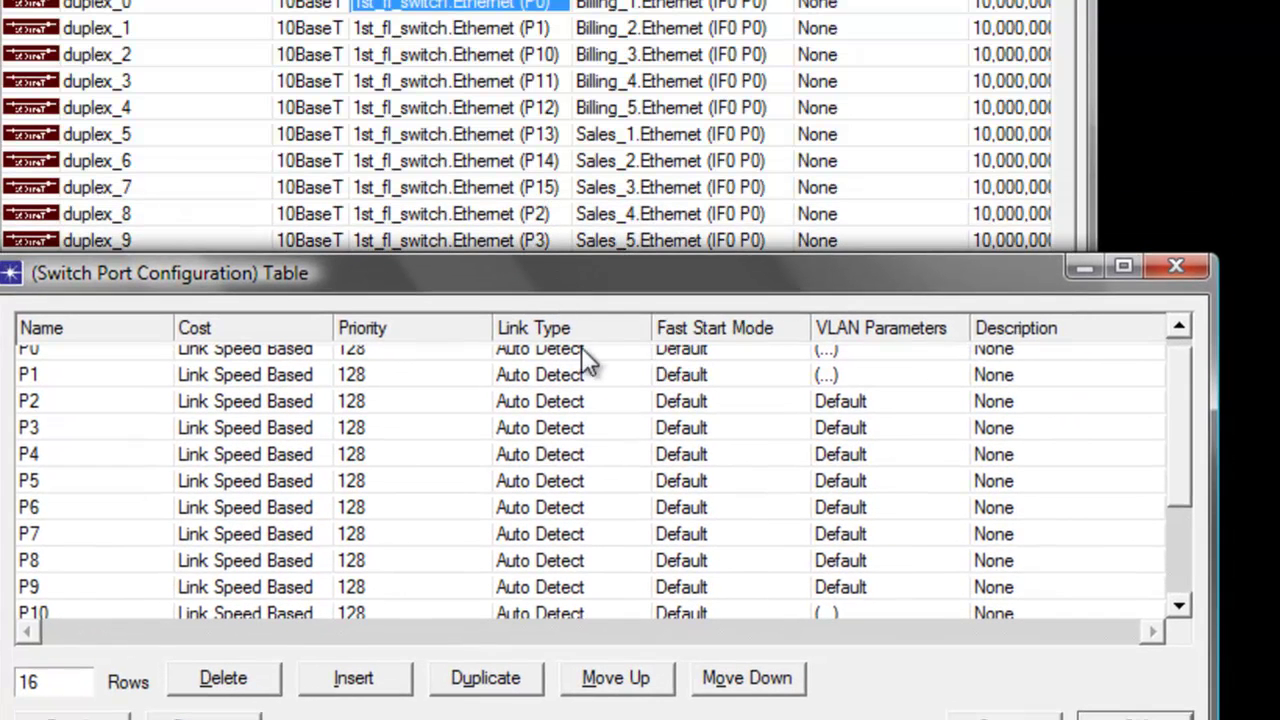
# Step: Give port P2 PVID 20 and replace its supported VLAN 1 with VLAN20
pyautogui.click(860, 410)
pyautogui.click(839, 451)
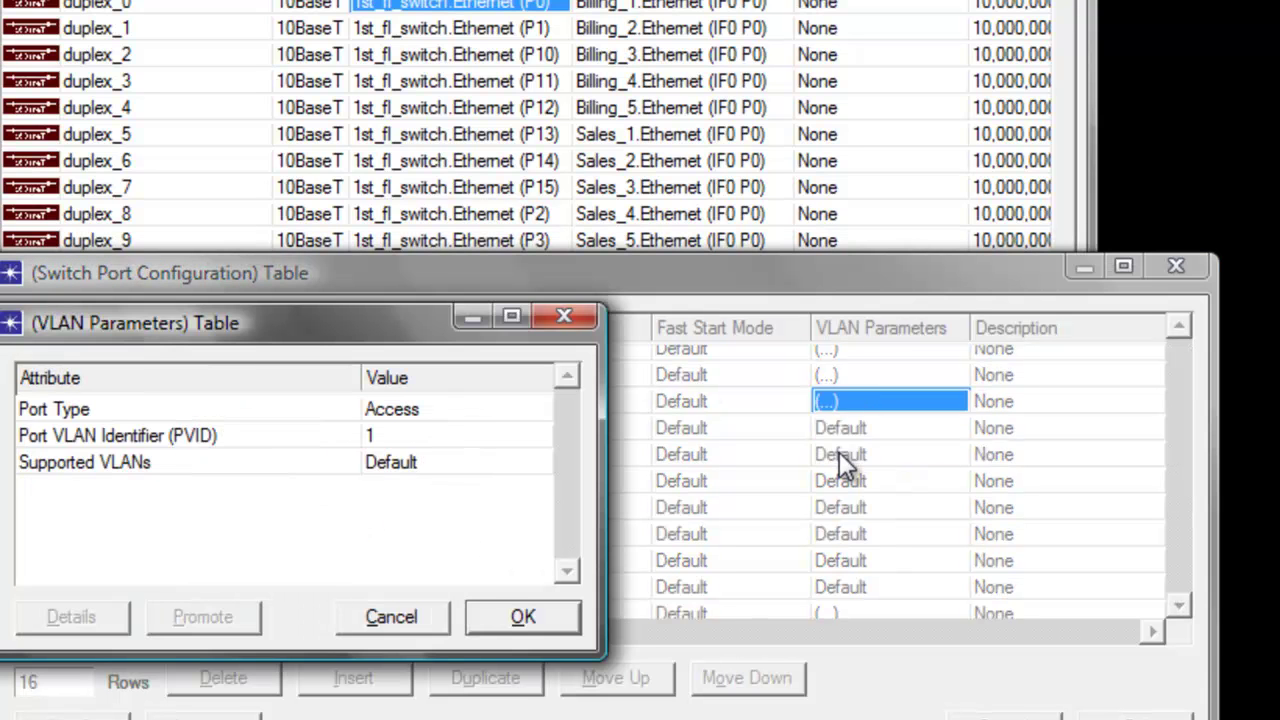
pyautogui.click(387, 440)
pyautogui.click(381, 482)
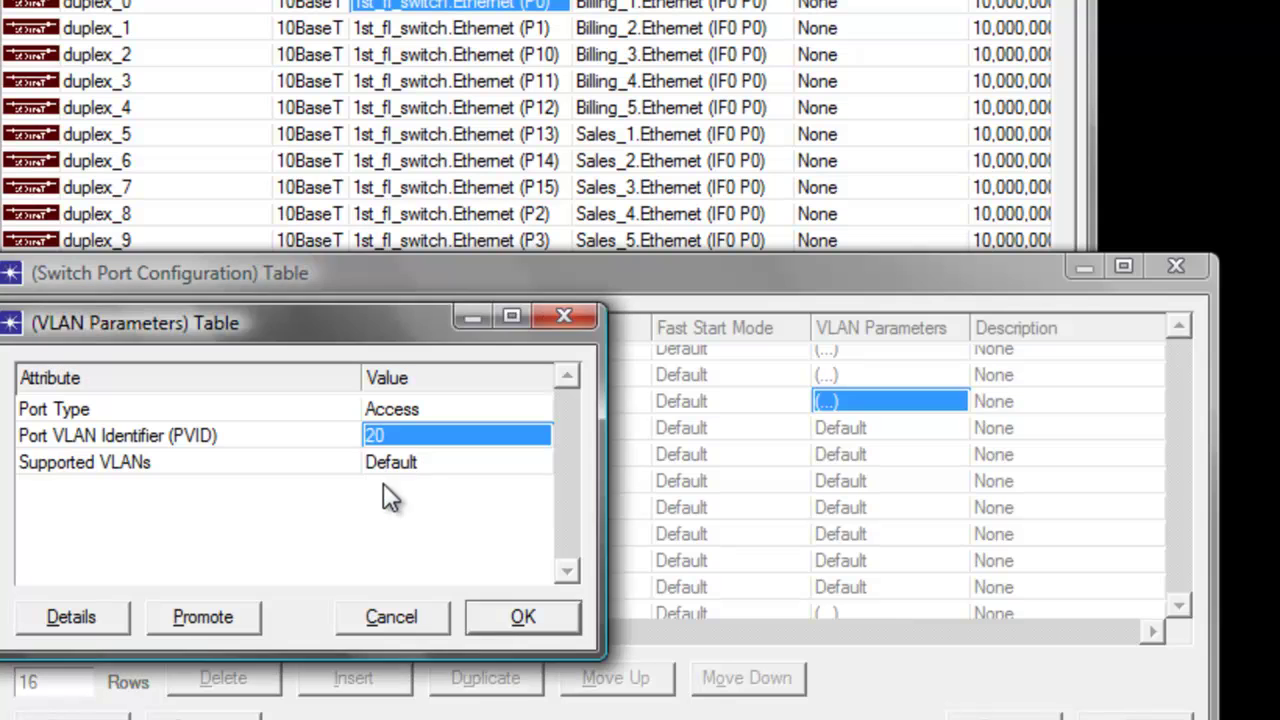
pyautogui.click(391, 460)
pyautogui.click(389, 508)
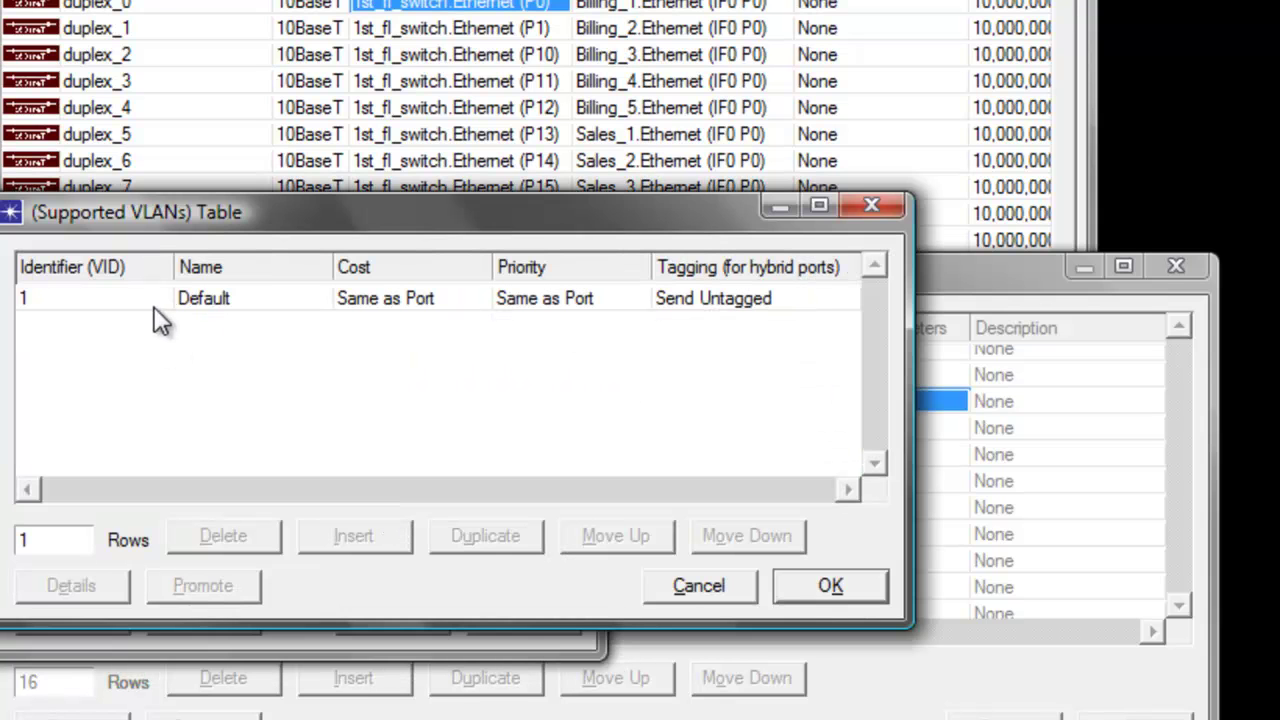
pyautogui.click(72, 301)
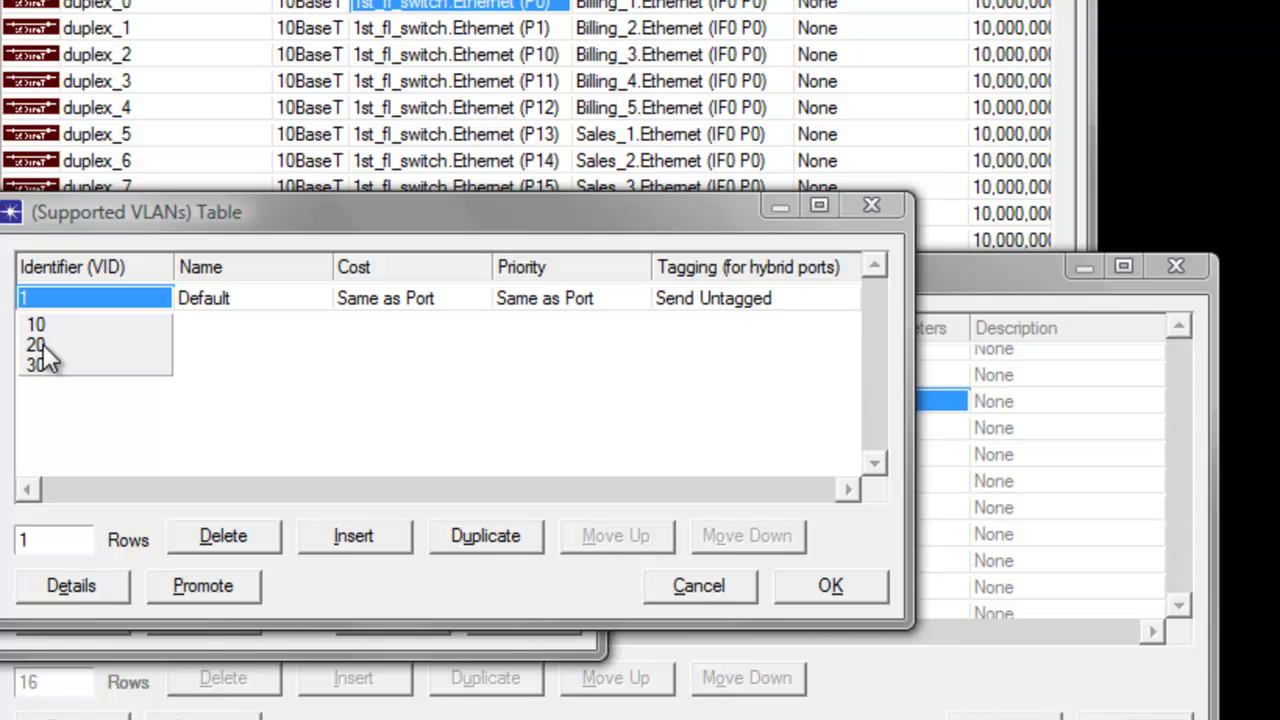
pyautogui.click(38, 345)
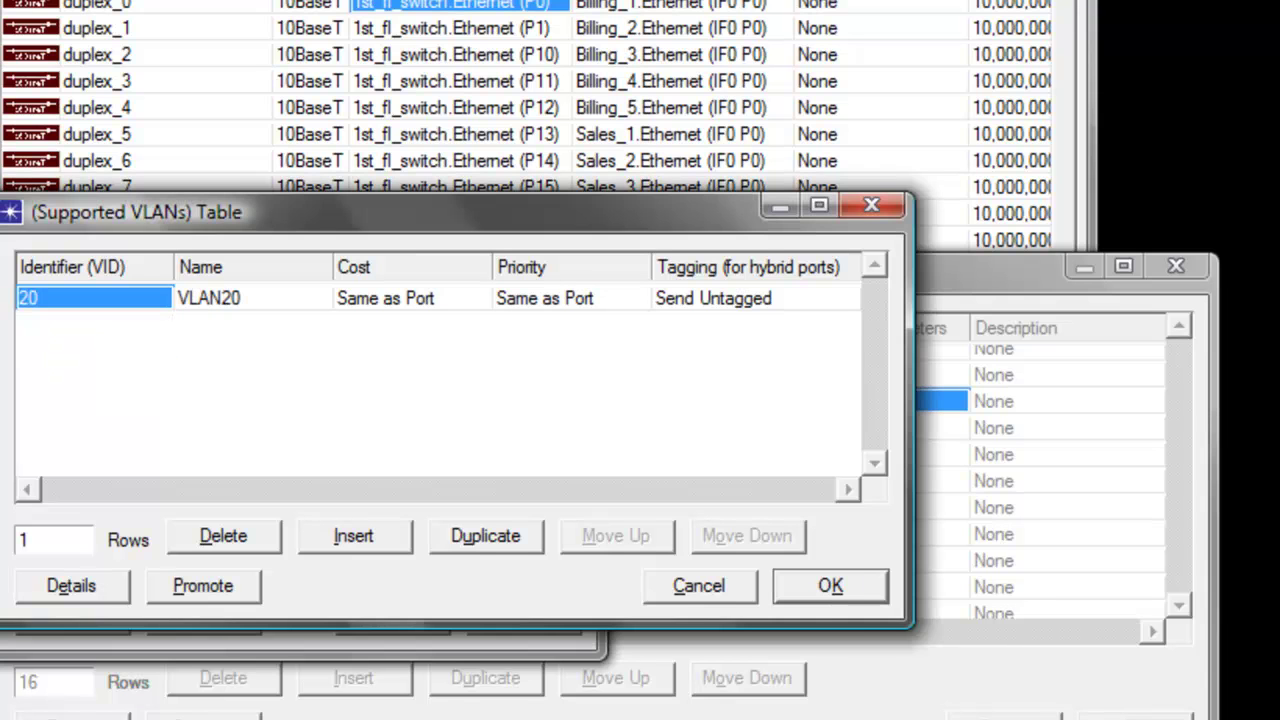
pyautogui.click(829, 586)
# Step: Confirm P2, then give port P3 PVID 20 with VLAN20 (ID 20) as its supported VLAN
pyautogui.click(523, 614)
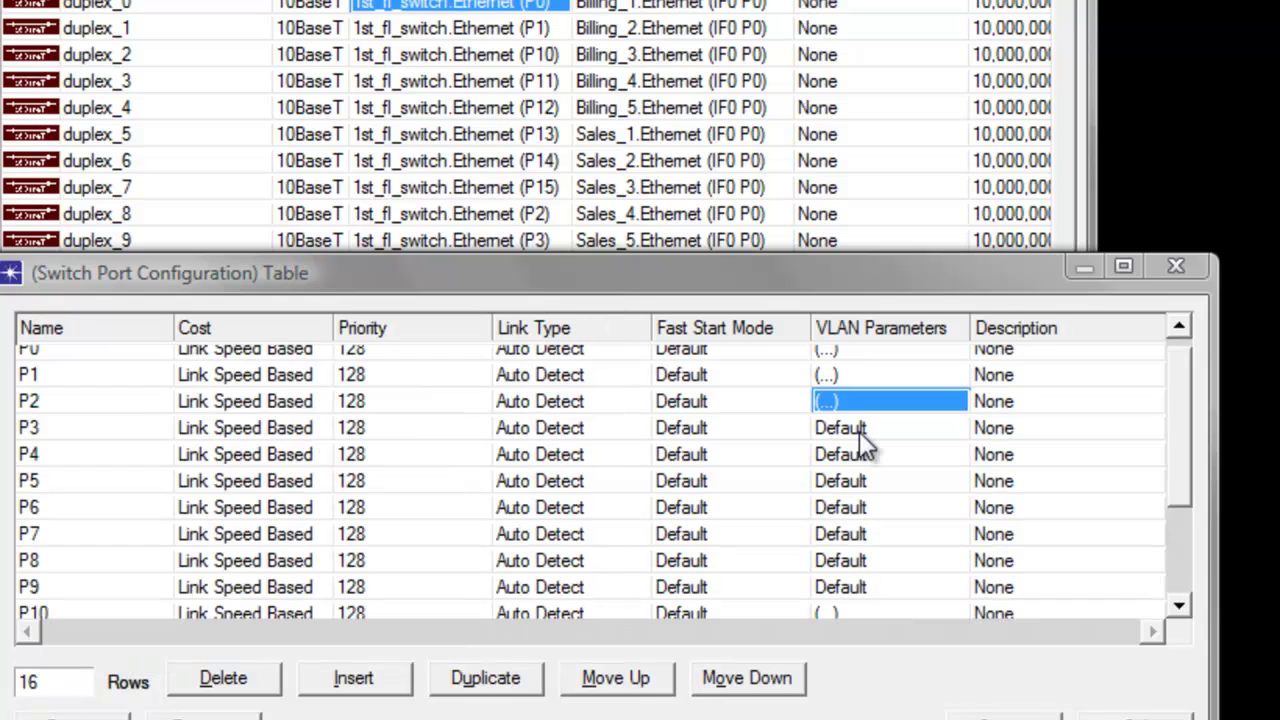
pyautogui.click(859, 431)
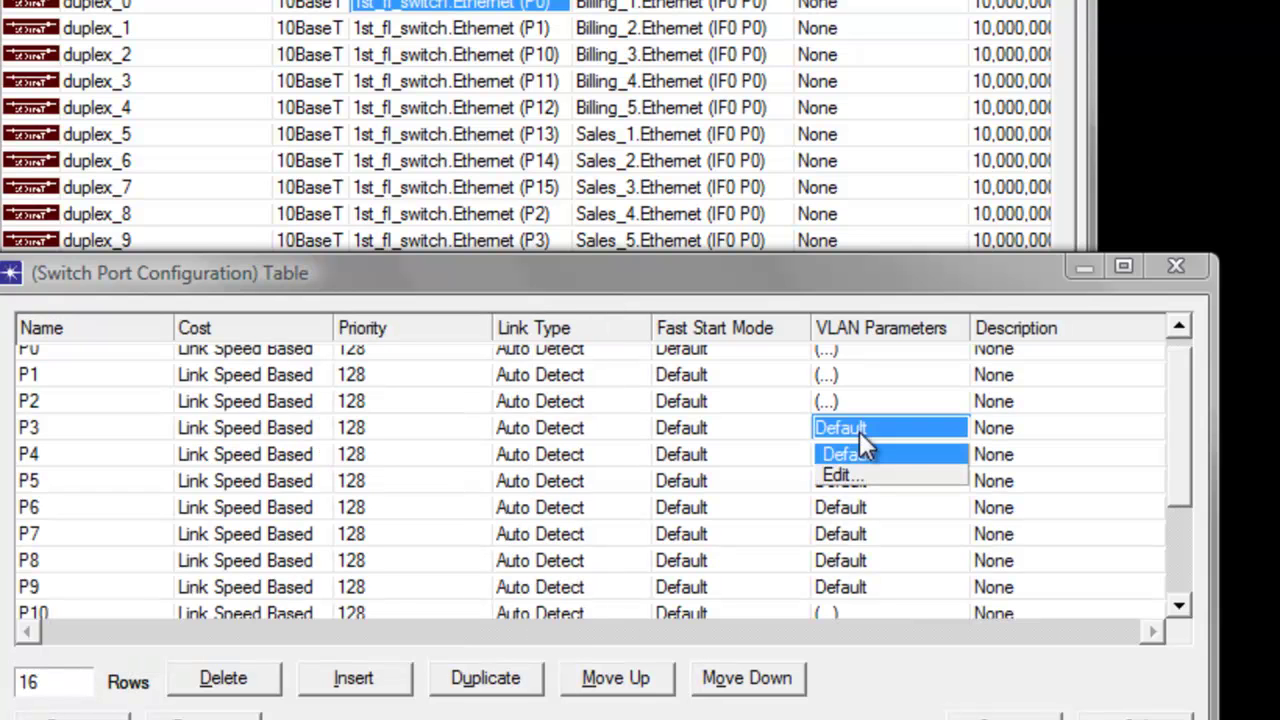
pyautogui.click(840, 473)
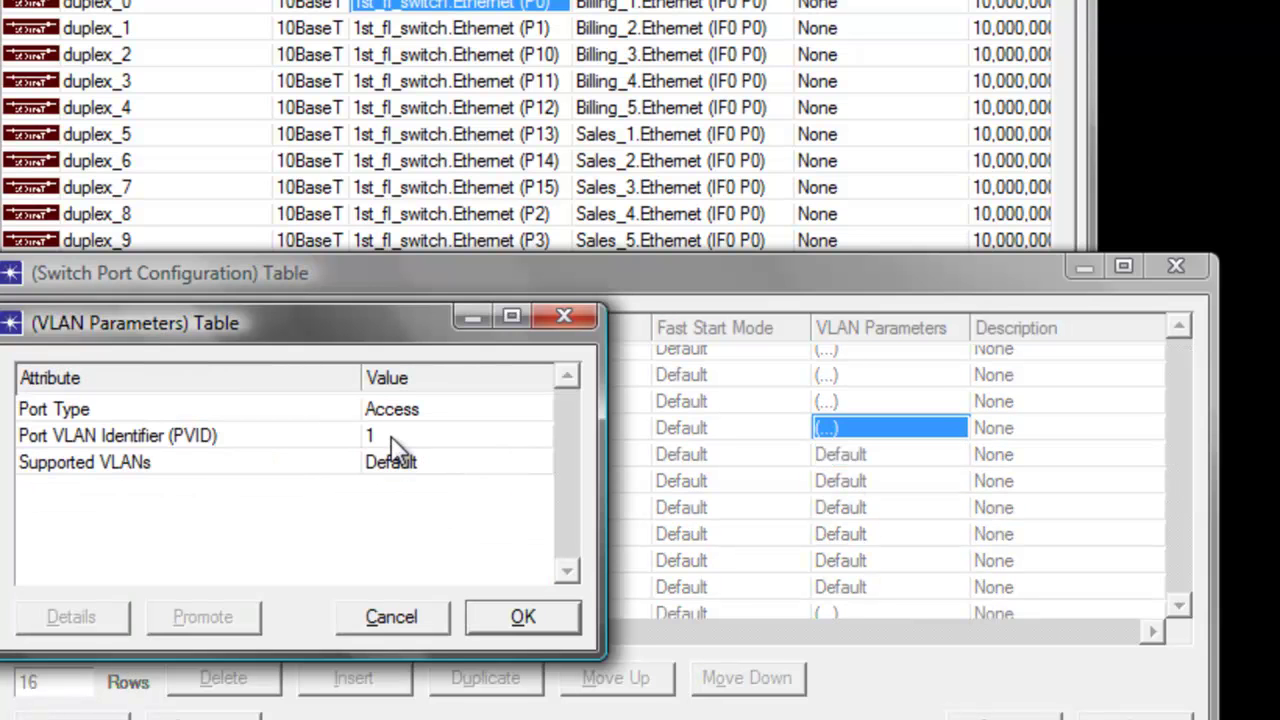
pyautogui.click(390, 436)
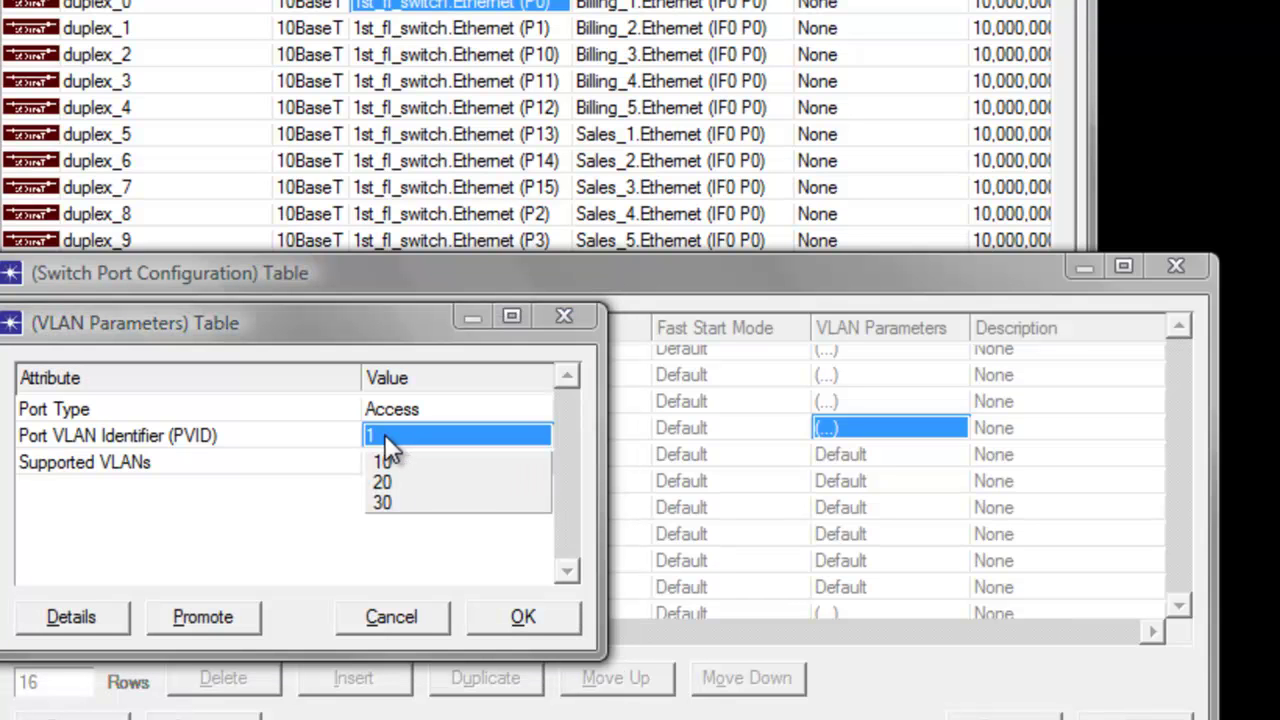
pyautogui.click(381, 482)
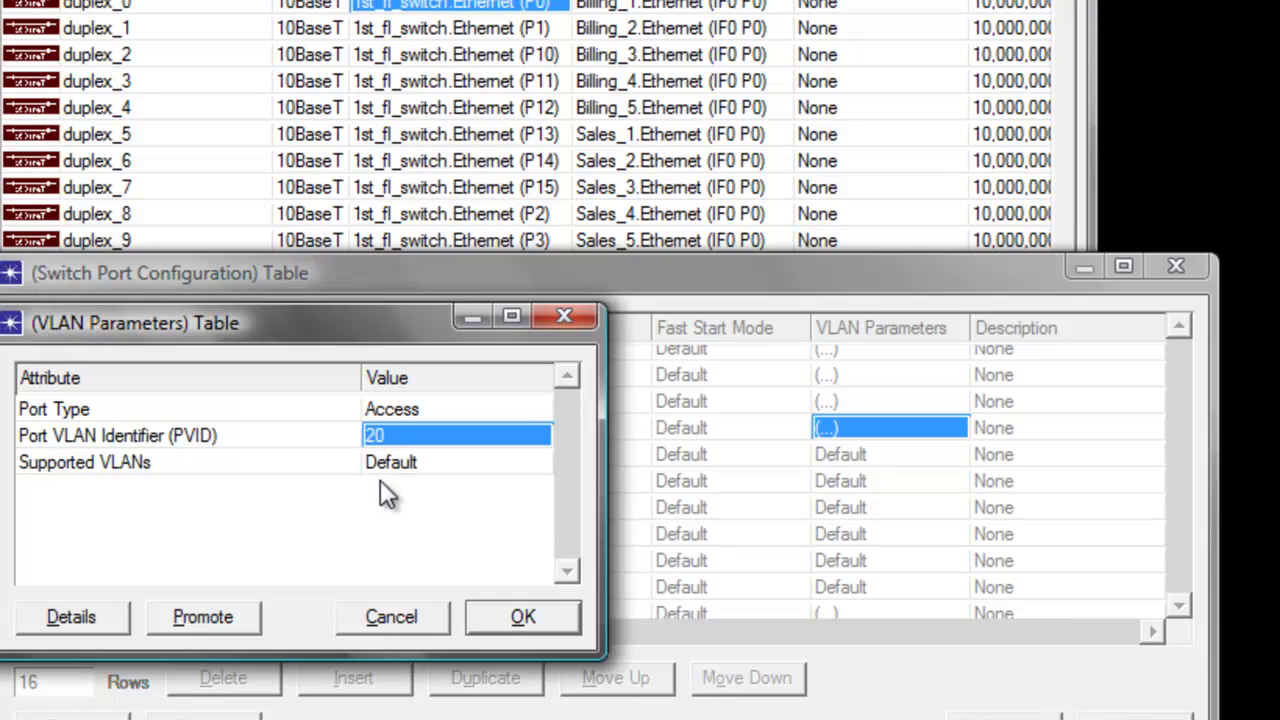
pyautogui.click(391, 469)
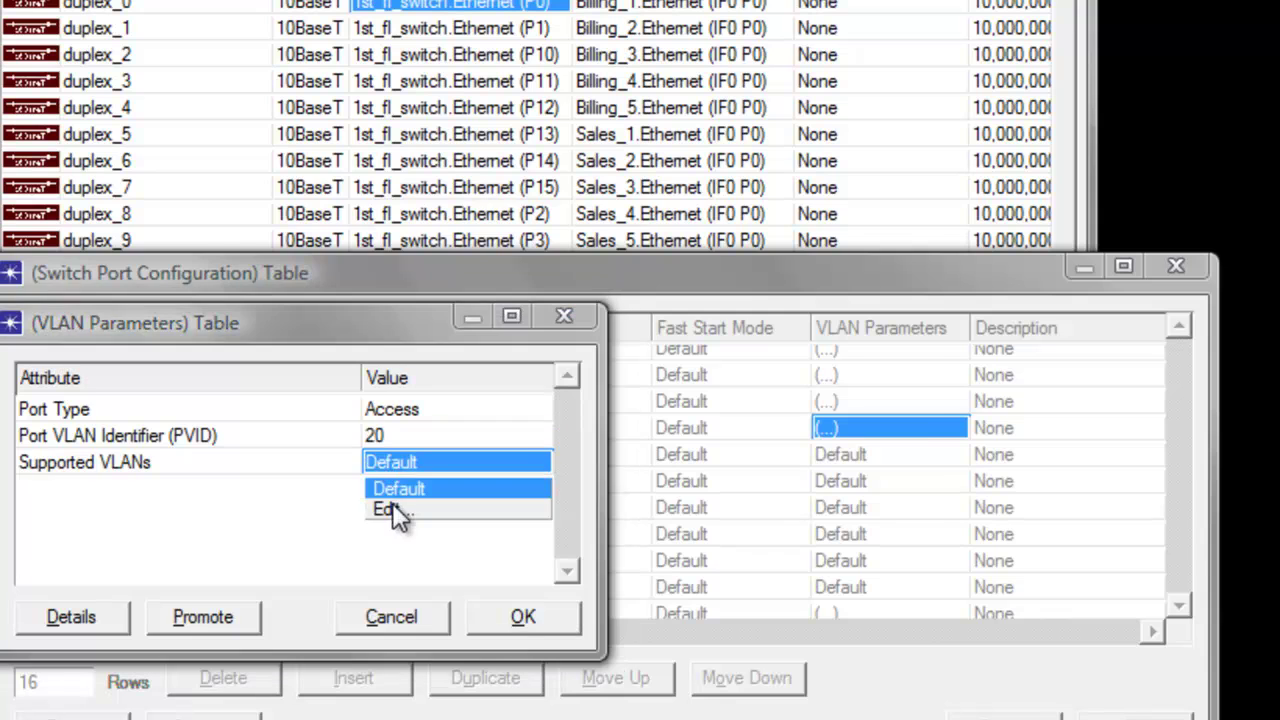
pyautogui.click(392, 504)
pyautogui.click(58, 298)
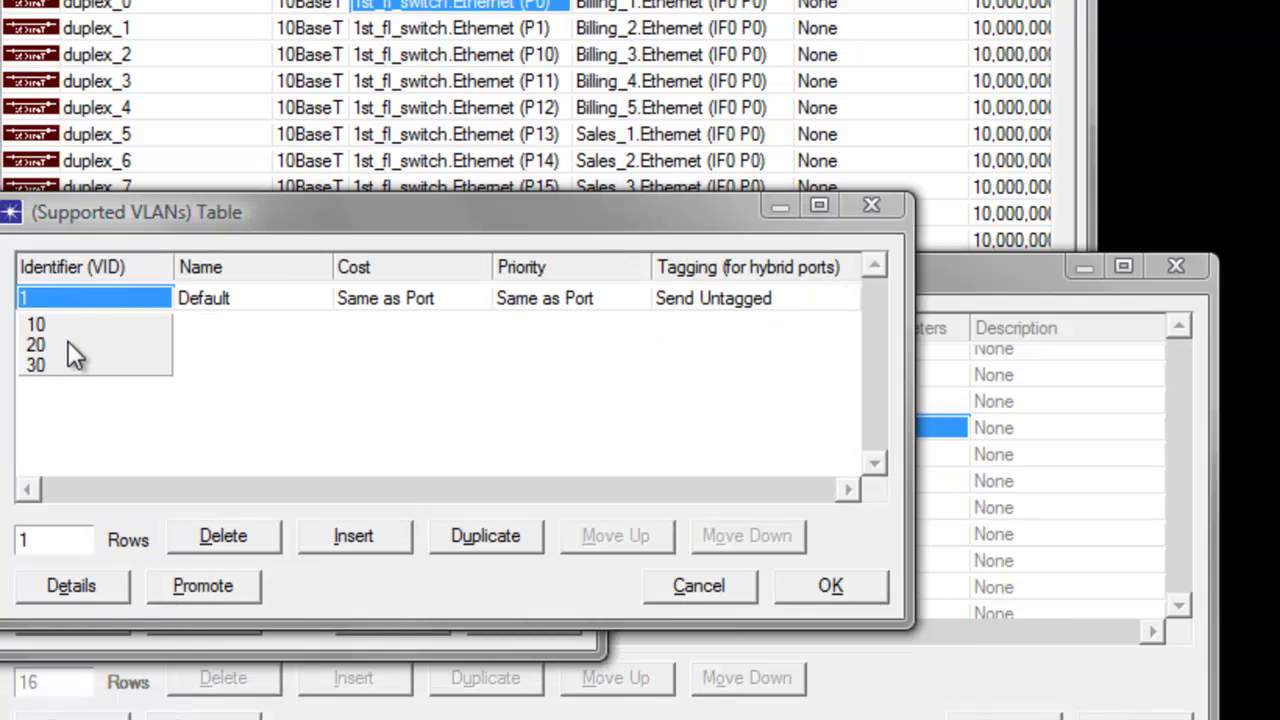
pyautogui.click(43, 344)
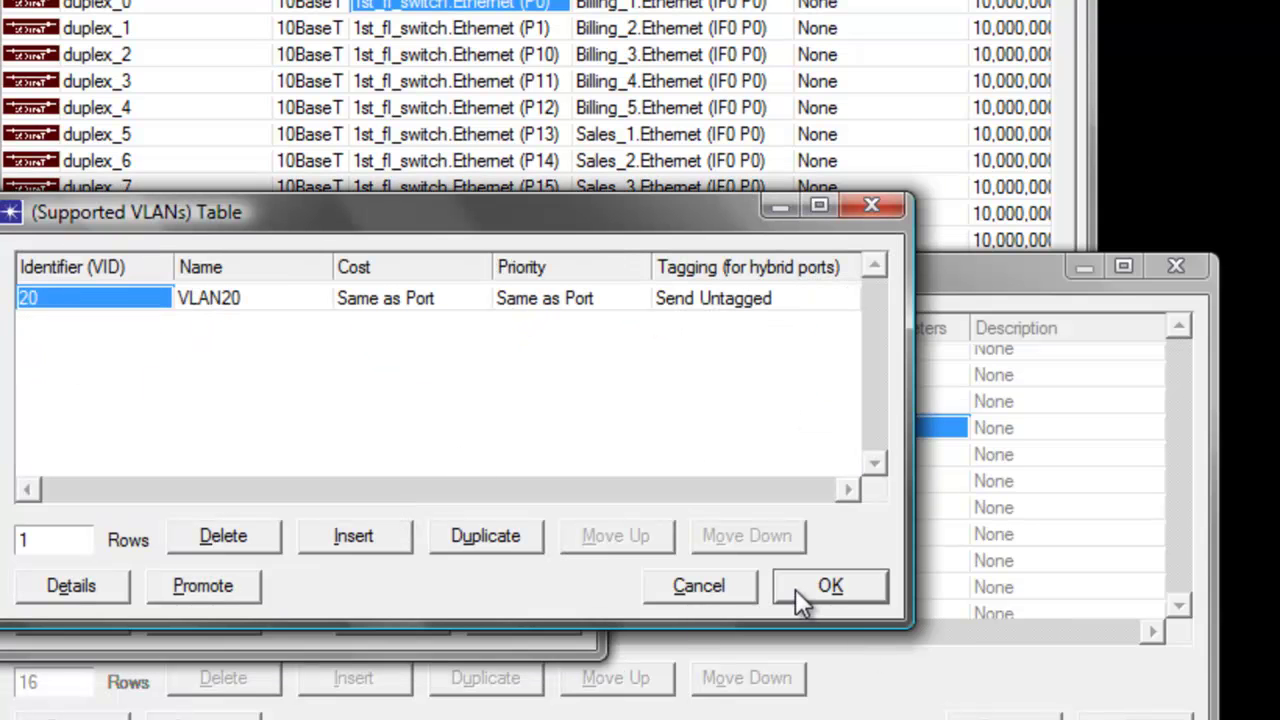
pyautogui.click(828, 586)
pyautogui.click(522, 615)
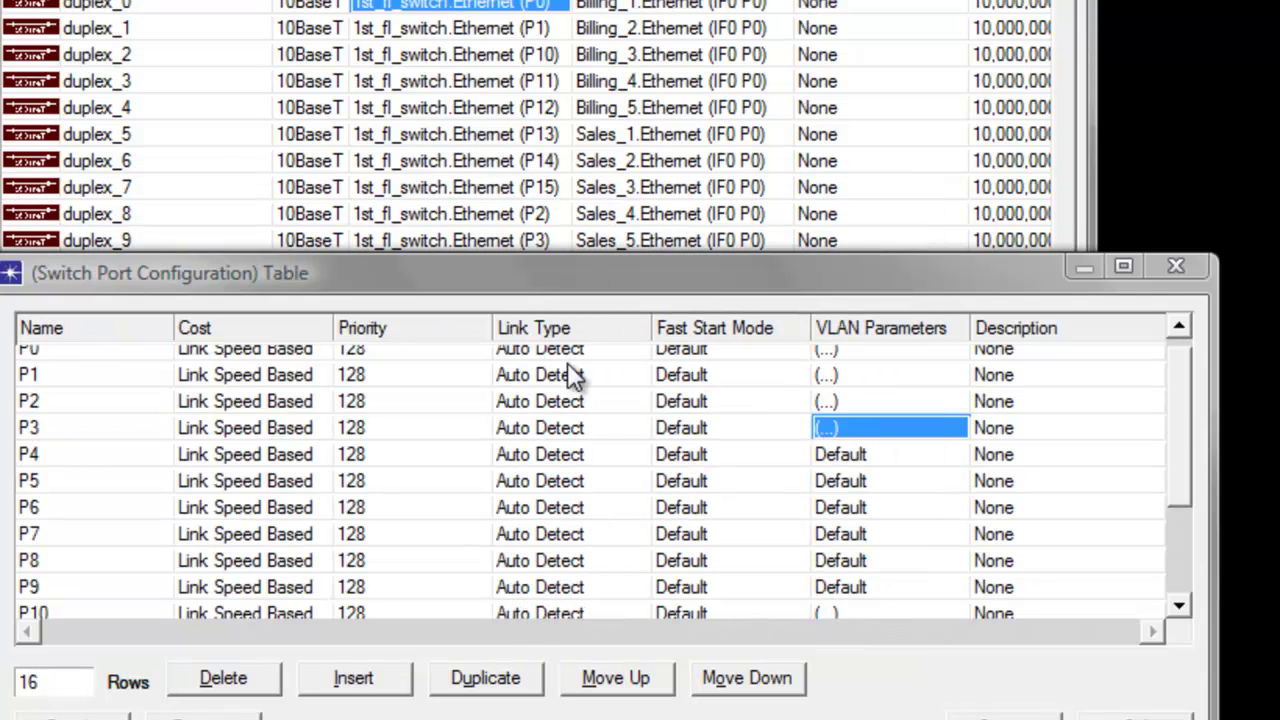
# Step: Scroll down to port P13 and give it PVID 20 with supported VLAN 20
pyautogui.scroll(-2, 849, 571)
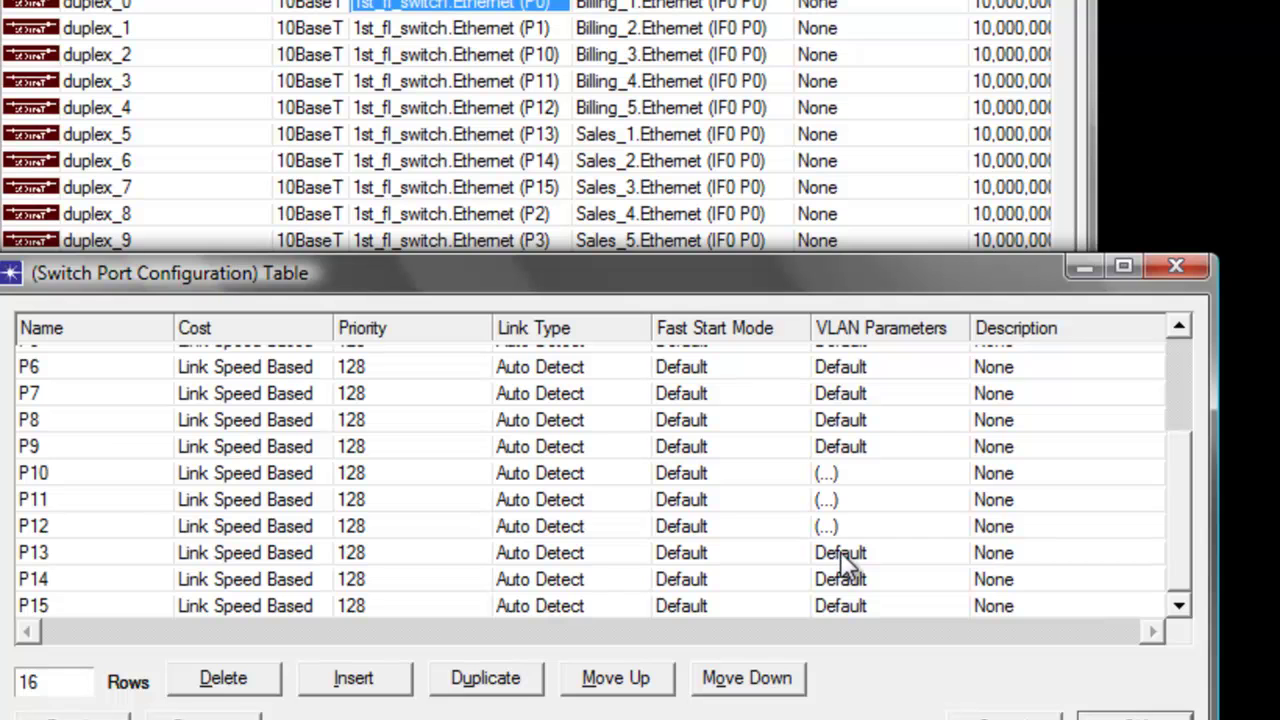
pyautogui.click(840, 556)
pyautogui.click(837, 600)
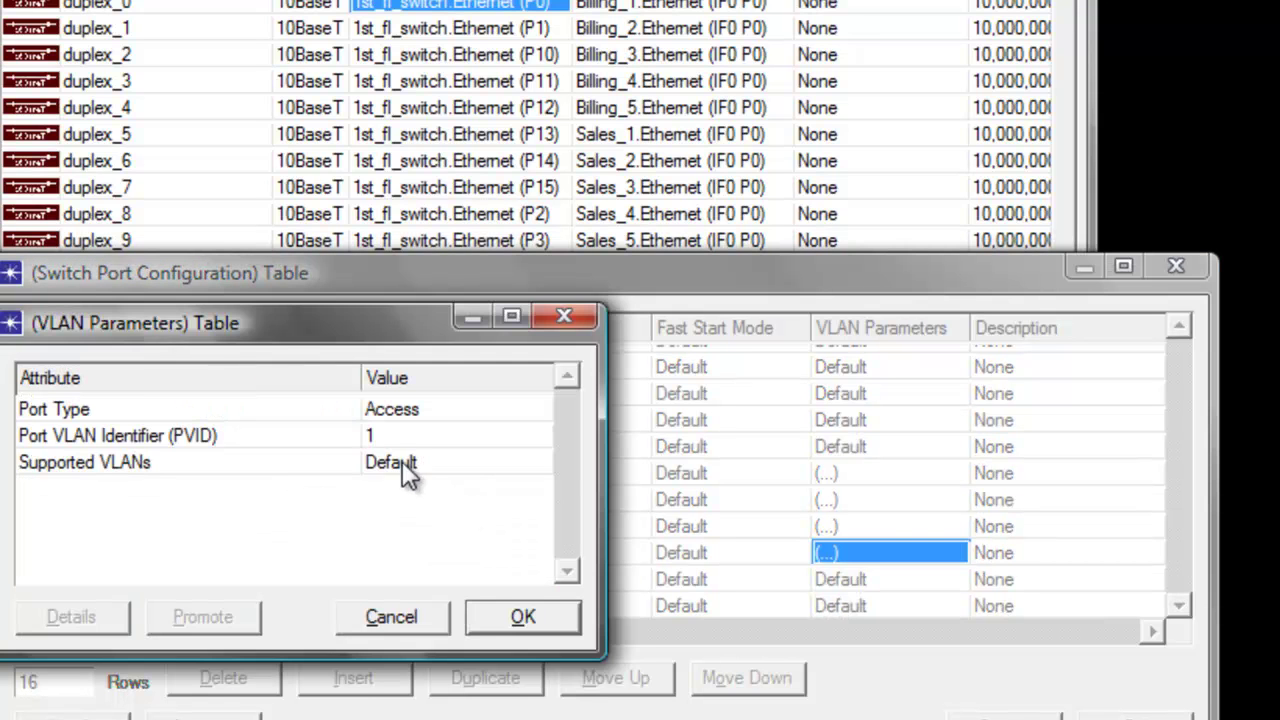
pyautogui.click(383, 435)
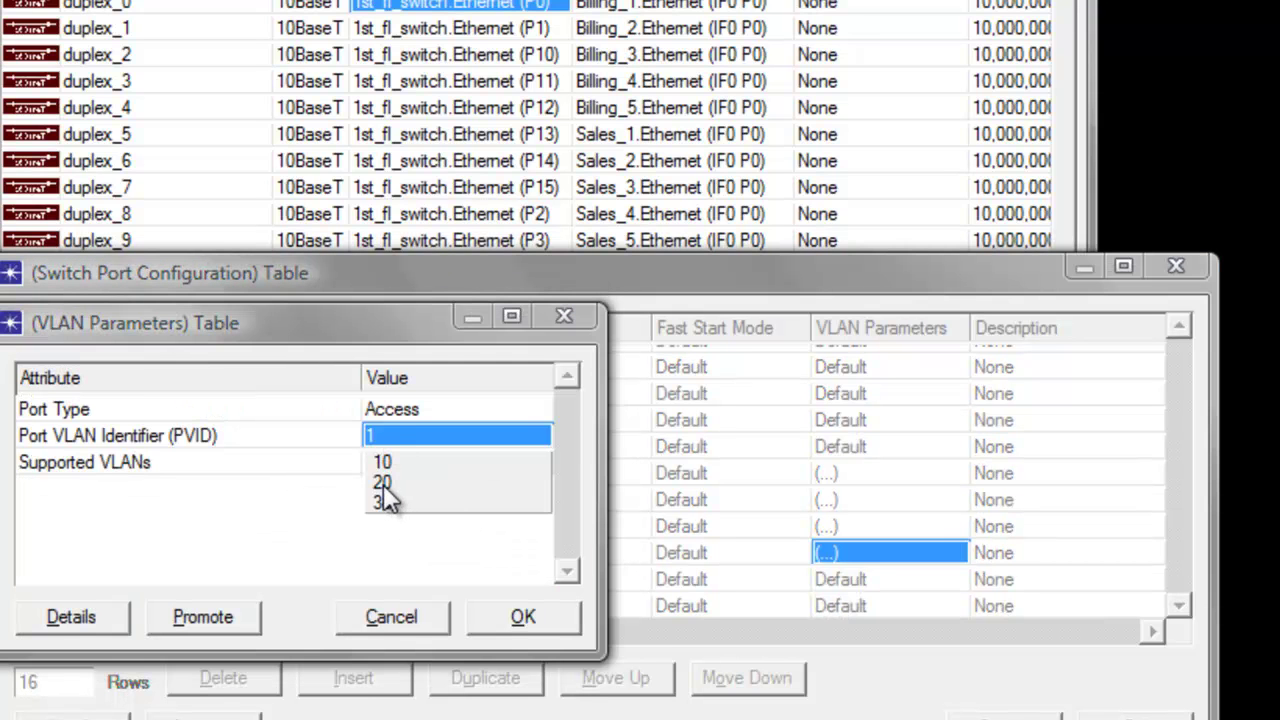
pyautogui.click(383, 484)
pyautogui.click(388, 462)
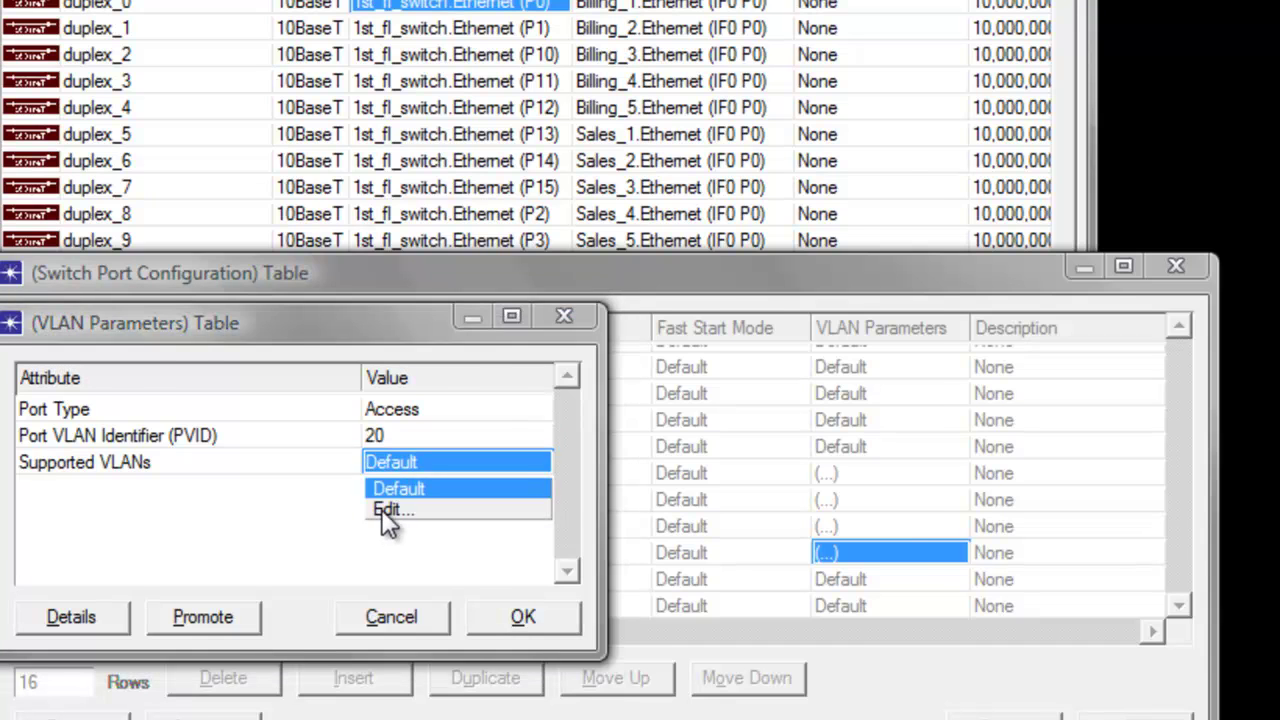
pyautogui.click(388, 510)
pyautogui.click(80, 302)
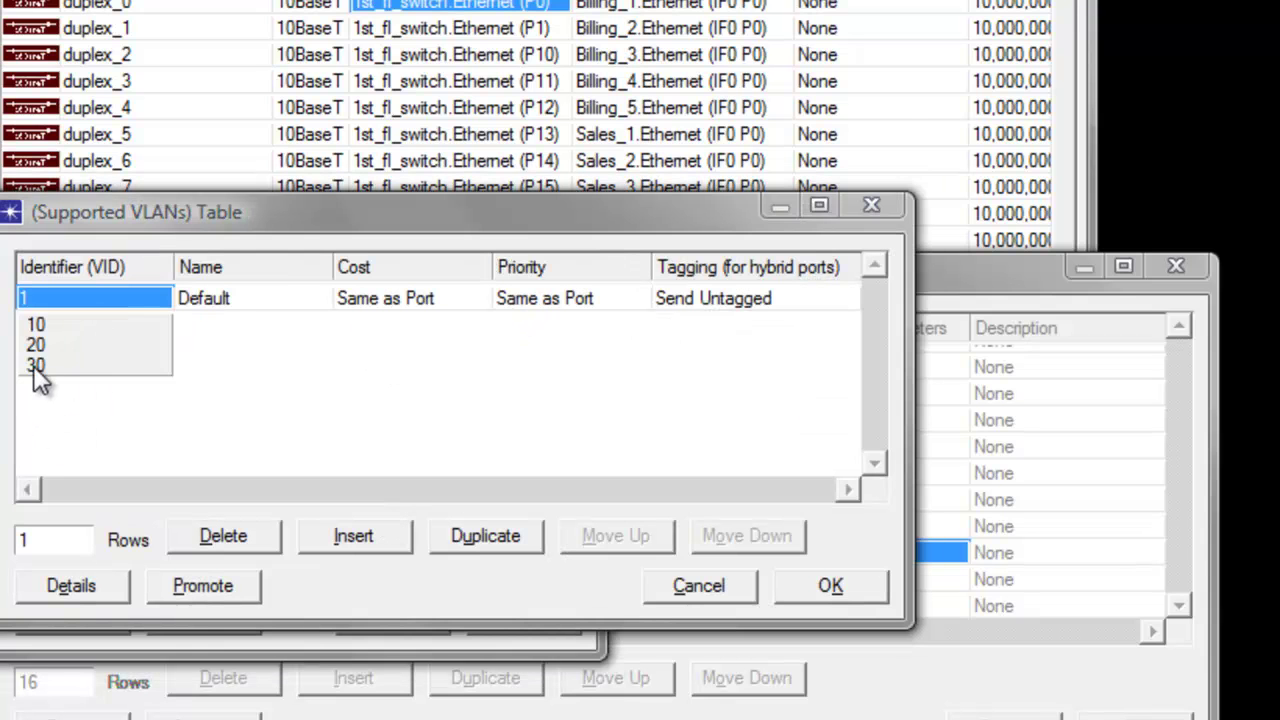
pyautogui.click(36, 346)
pyautogui.click(834, 592)
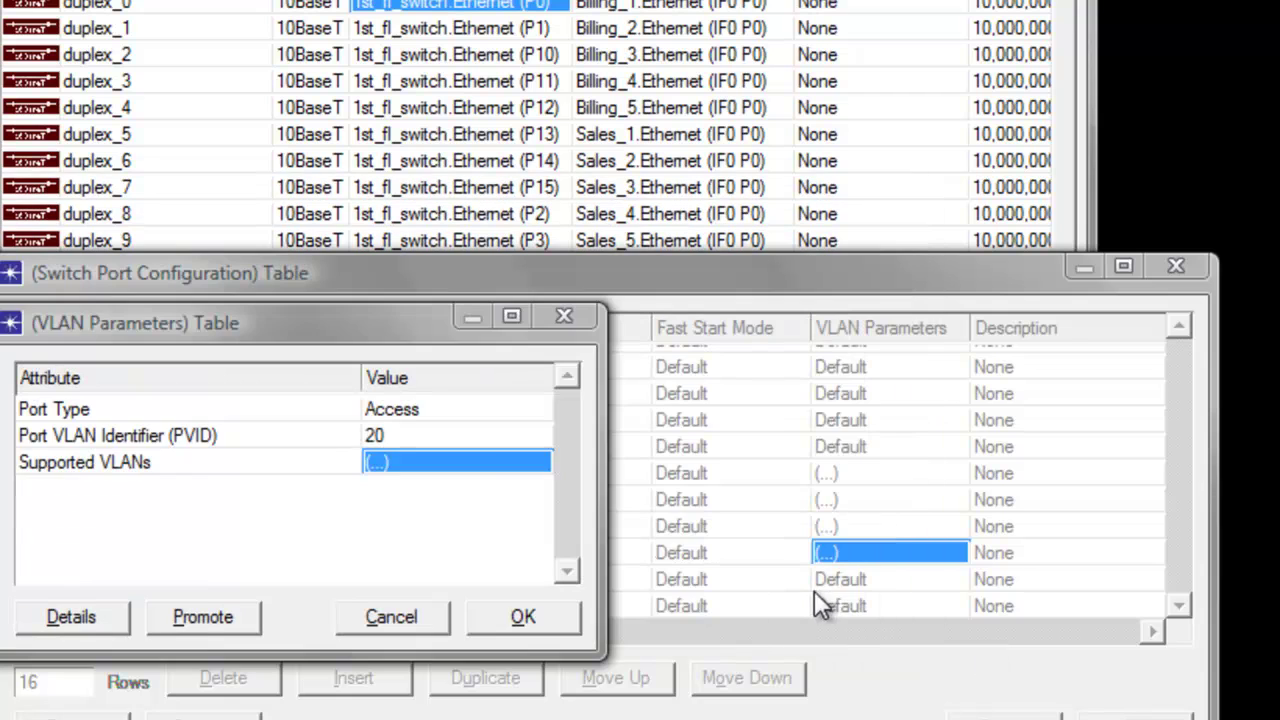
pyautogui.click(540, 617)
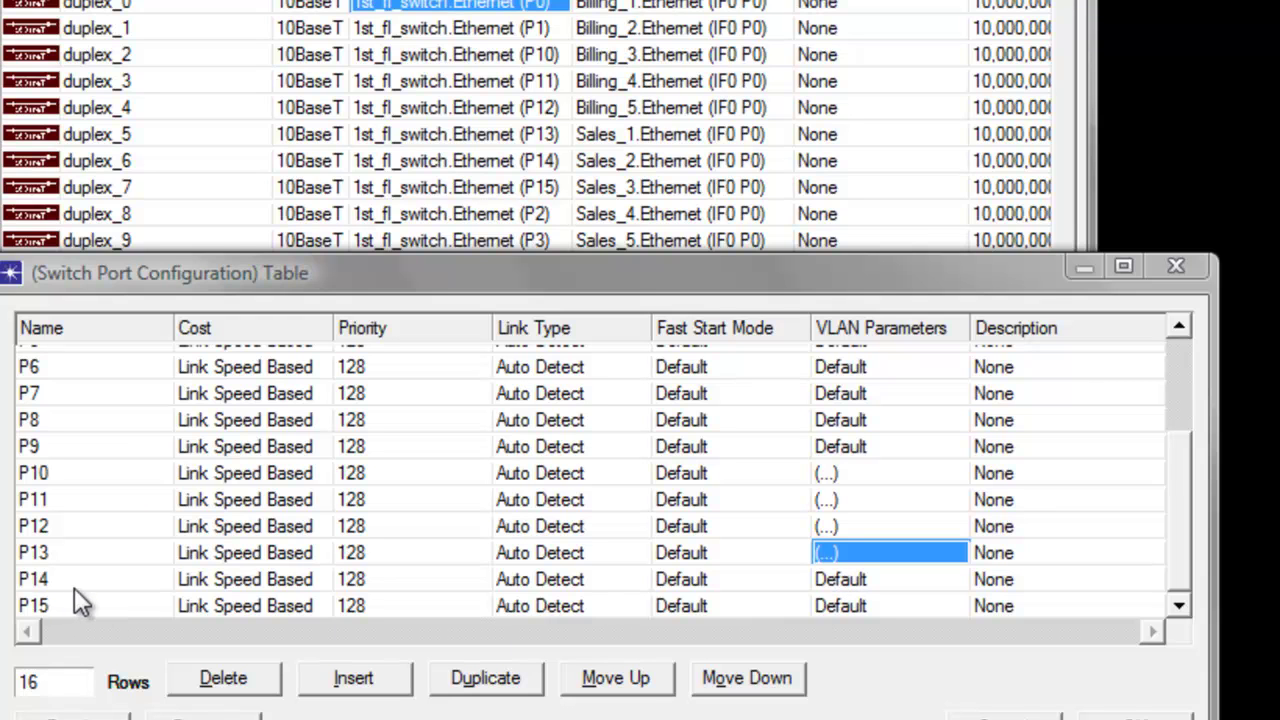
# Step: Give port P14 PVID 20 and make VLAN 20 its supported VLAN
pyautogui.click(834, 579)
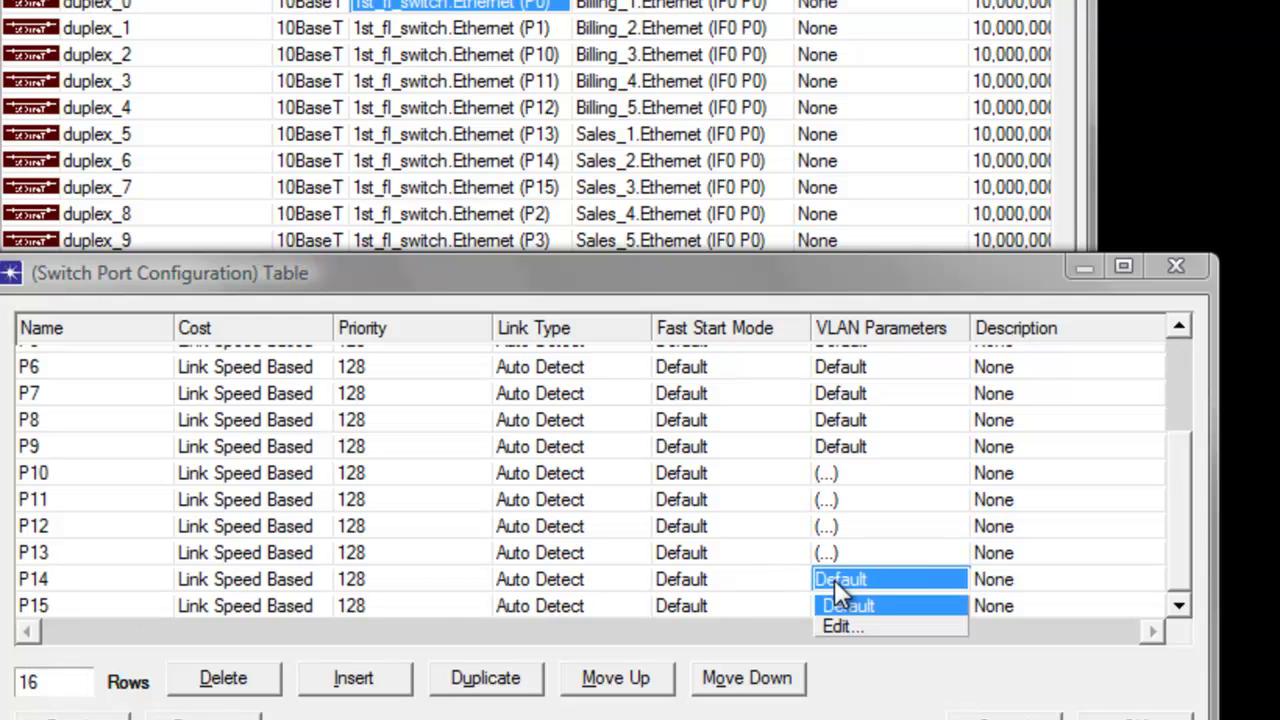
pyautogui.click(838, 623)
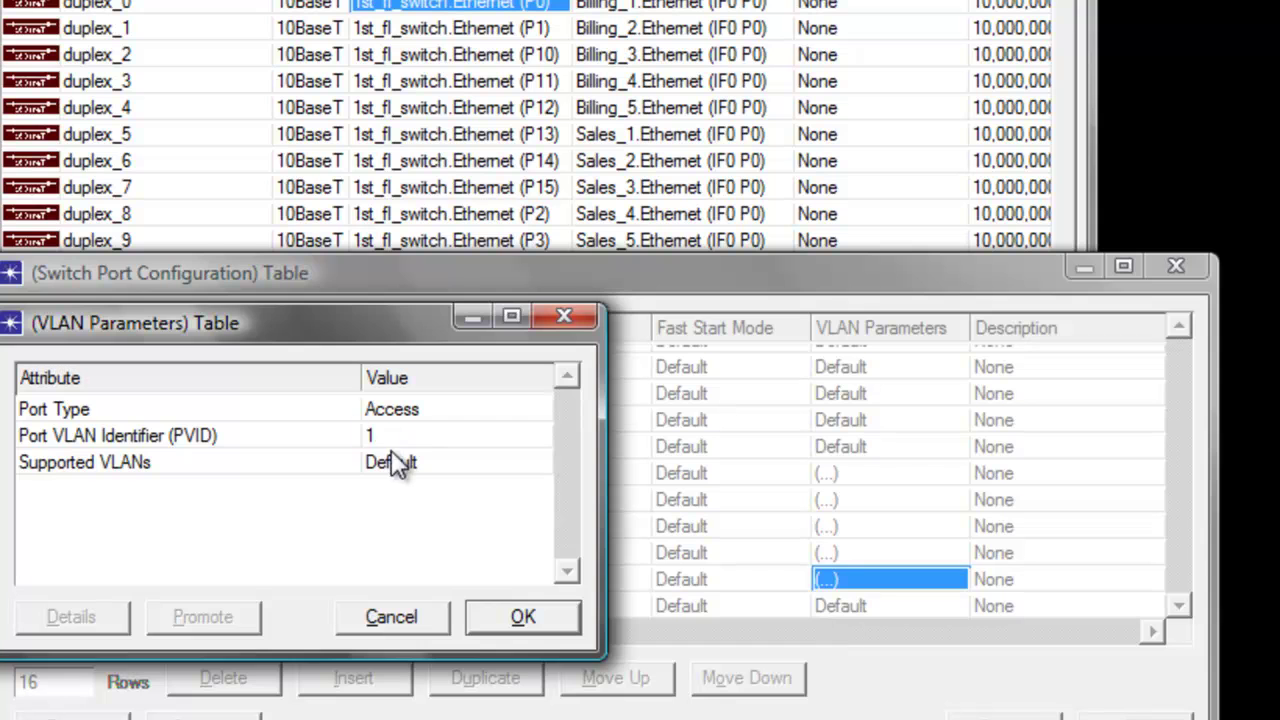
pyautogui.click(388, 437)
pyautogui.click(383, 483)
pyautogui.click(378, 465)
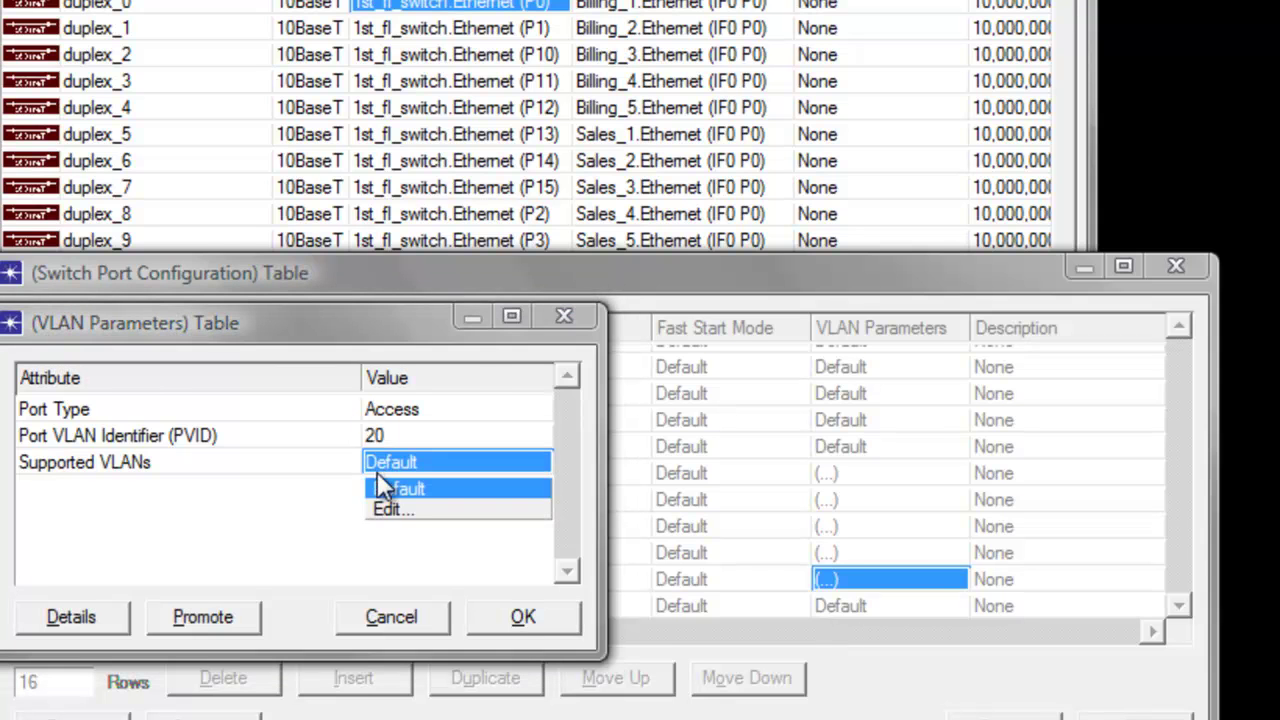
pyautogui.click(378, 505)
pyautogui.click(57, 300)
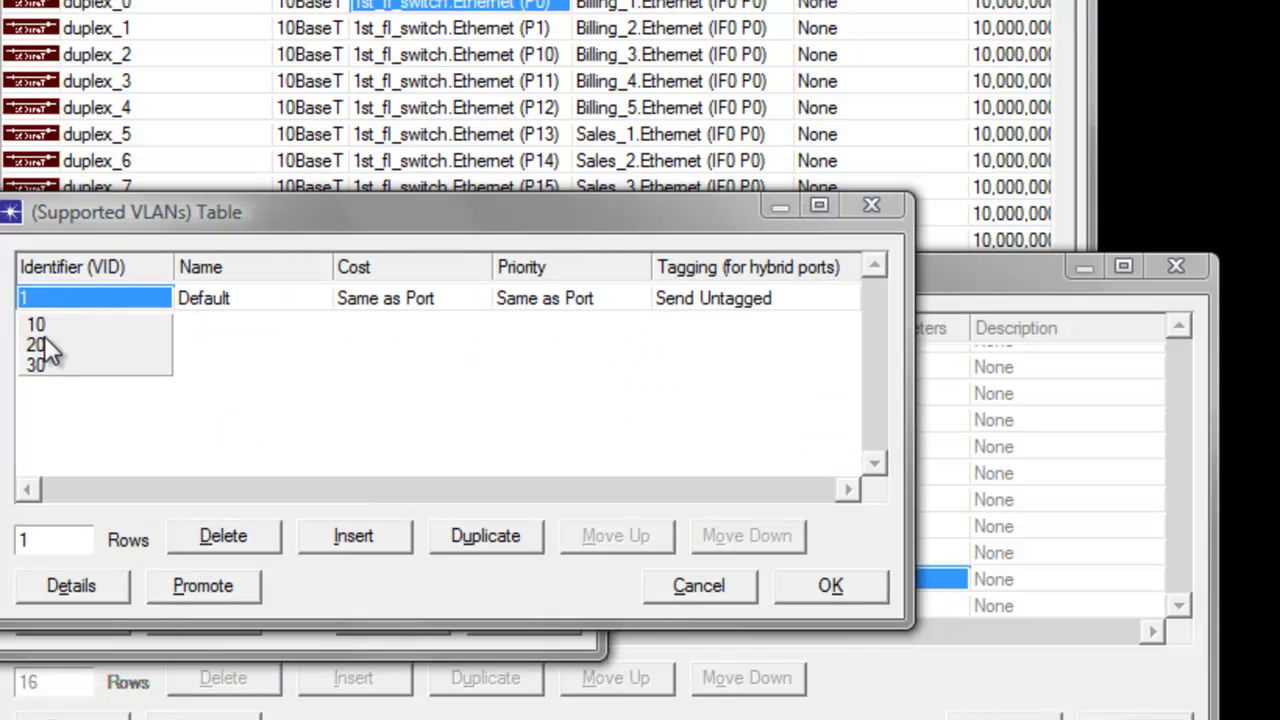
pyautogui.click(36, 344)
pyautogui.click(828, 586)
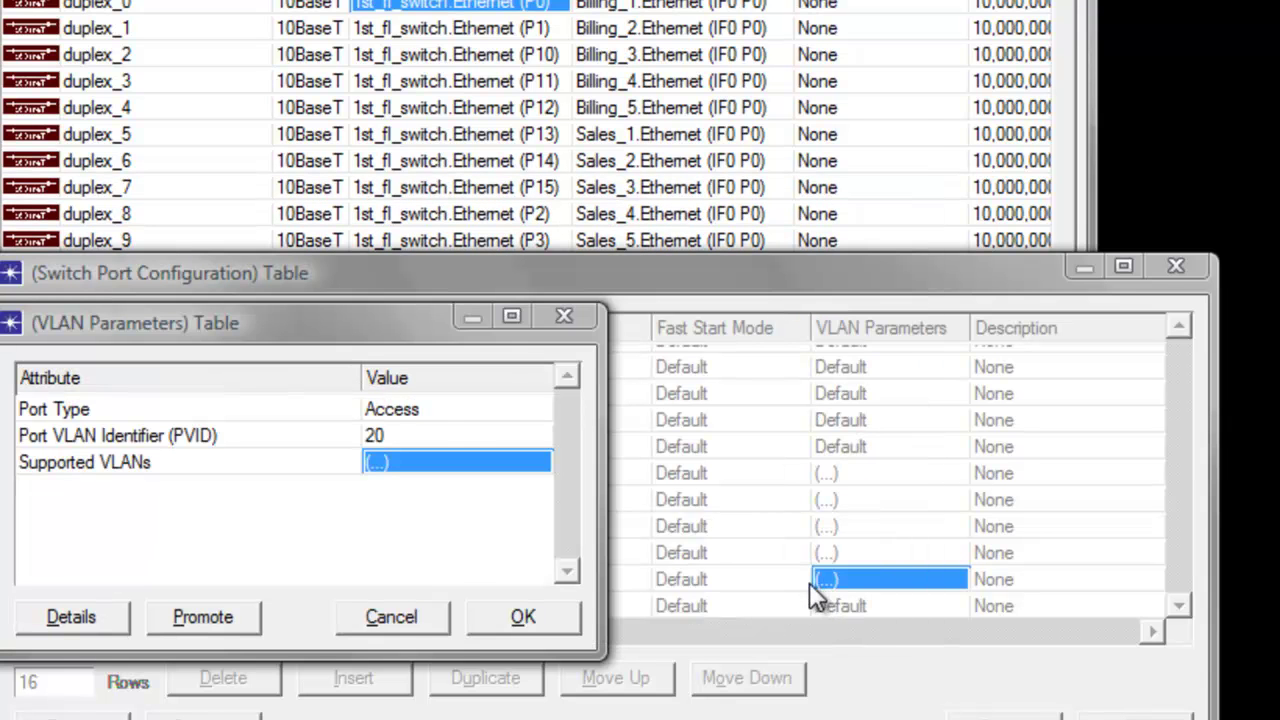
pyautogui.click(522, 616)
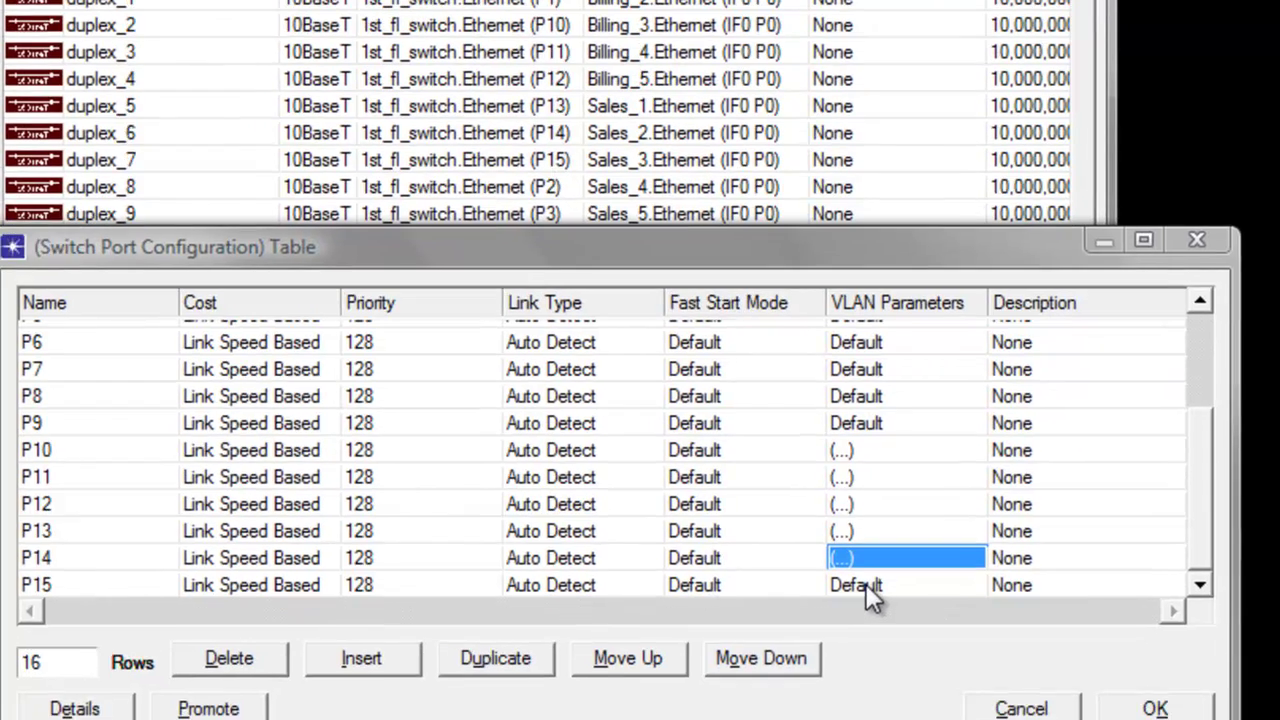
# Step: Give port P15 PVID 20 and make VLAN20 (ID 20) its supported VLAN
pyautogui.click(856, 606)
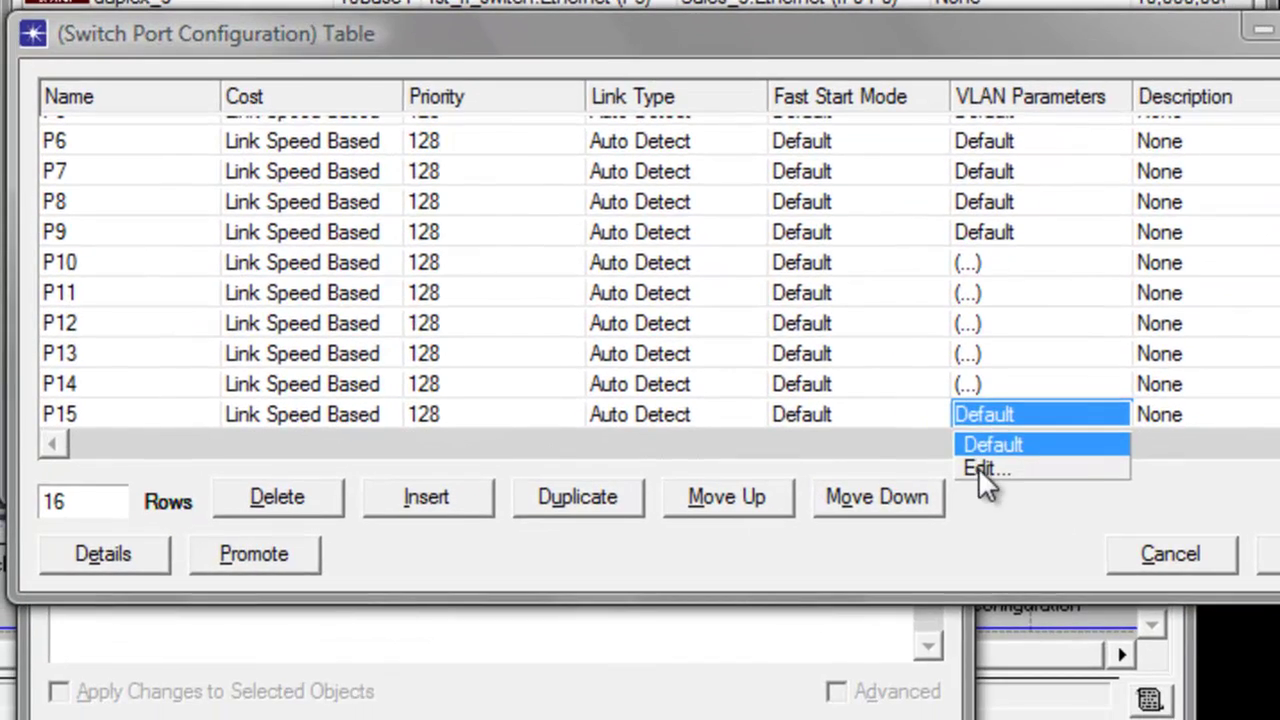
pyautogui.click(852, 664)
pyautogui.click(457, 219)
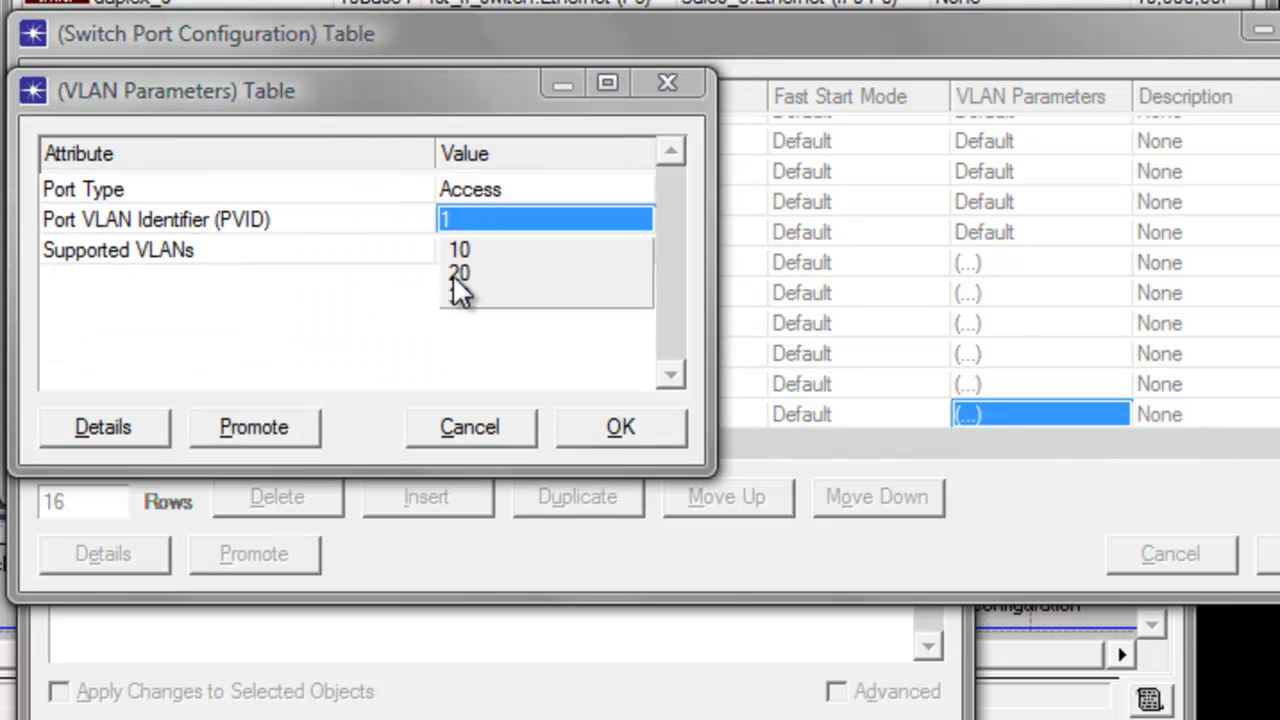
pyautogui.click(458, 274)
pyautogui.click(456, 250)
pyautogui.click(455, 303)
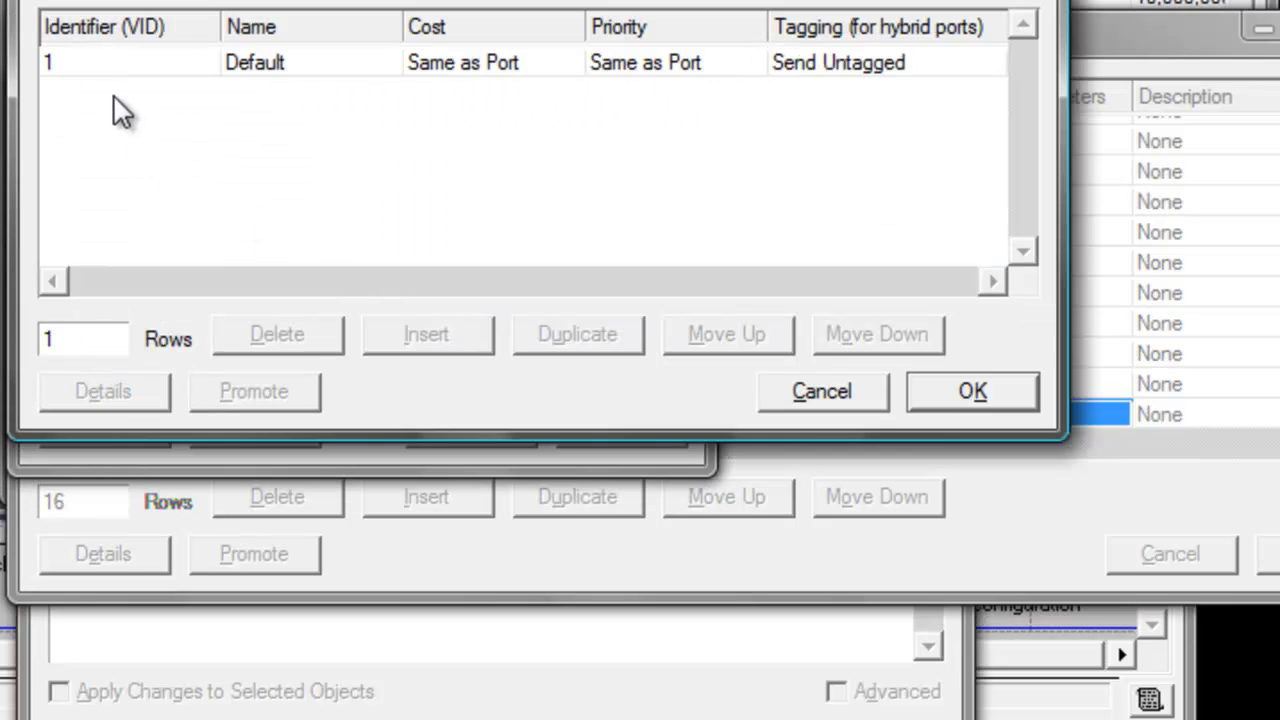
pyautogui.click(110, 63)
pyautogui.click(63, 116)
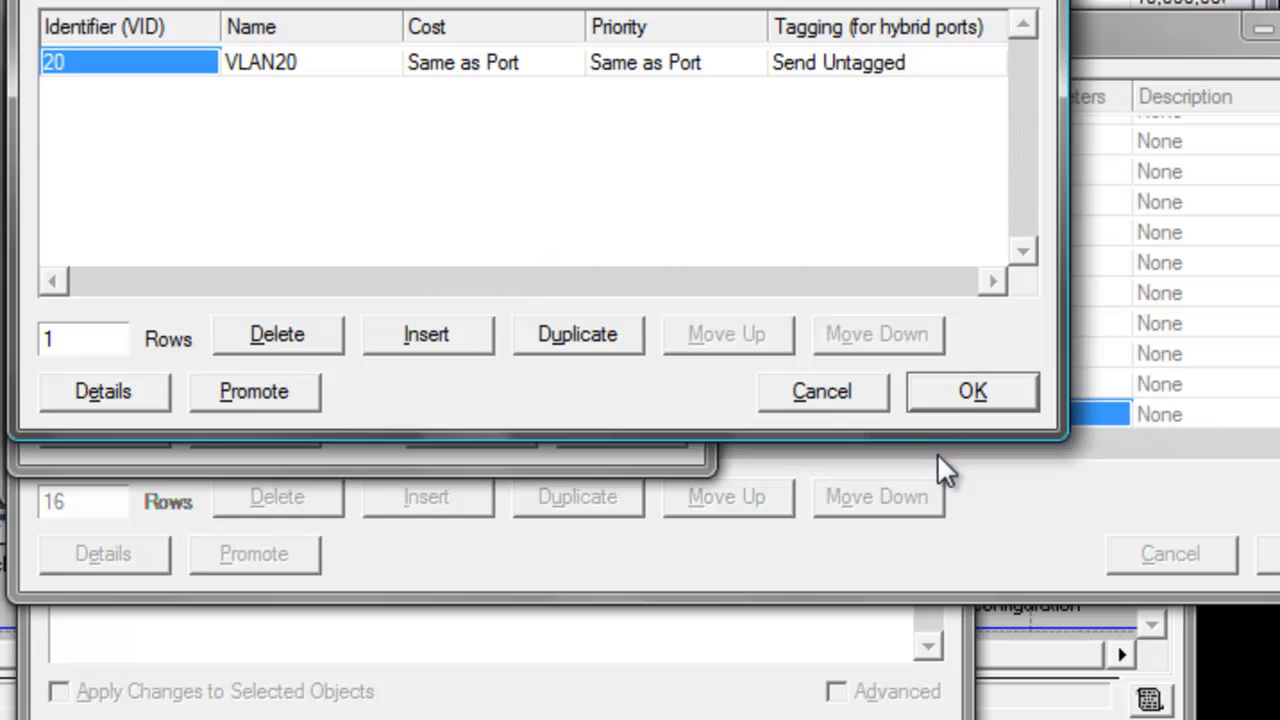
pyautogui.click(971, 392)
pyautogui.click(620, 427)
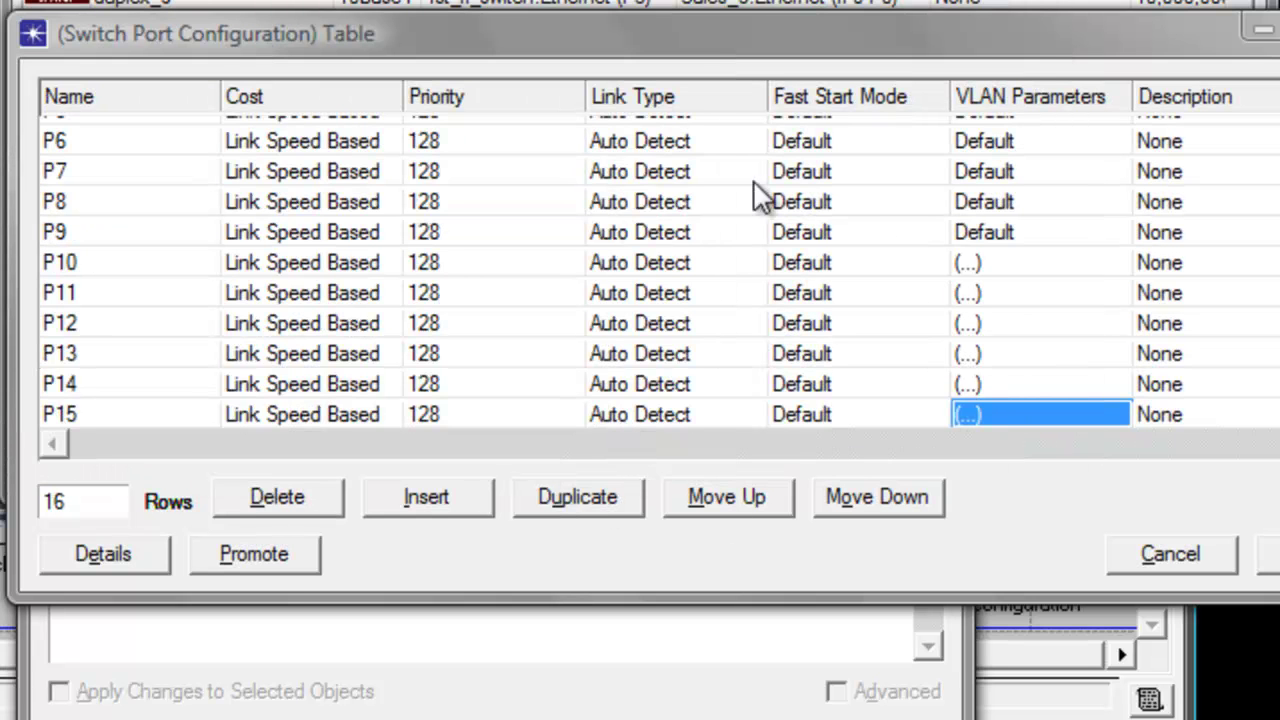
# Step: Move the port table aside and scroll the links list to the 1st_fl_switch <-> 2nd_fl_switch link
pyautogui.moveTo(730, 42); pyautogui.dragTo(704, 55)
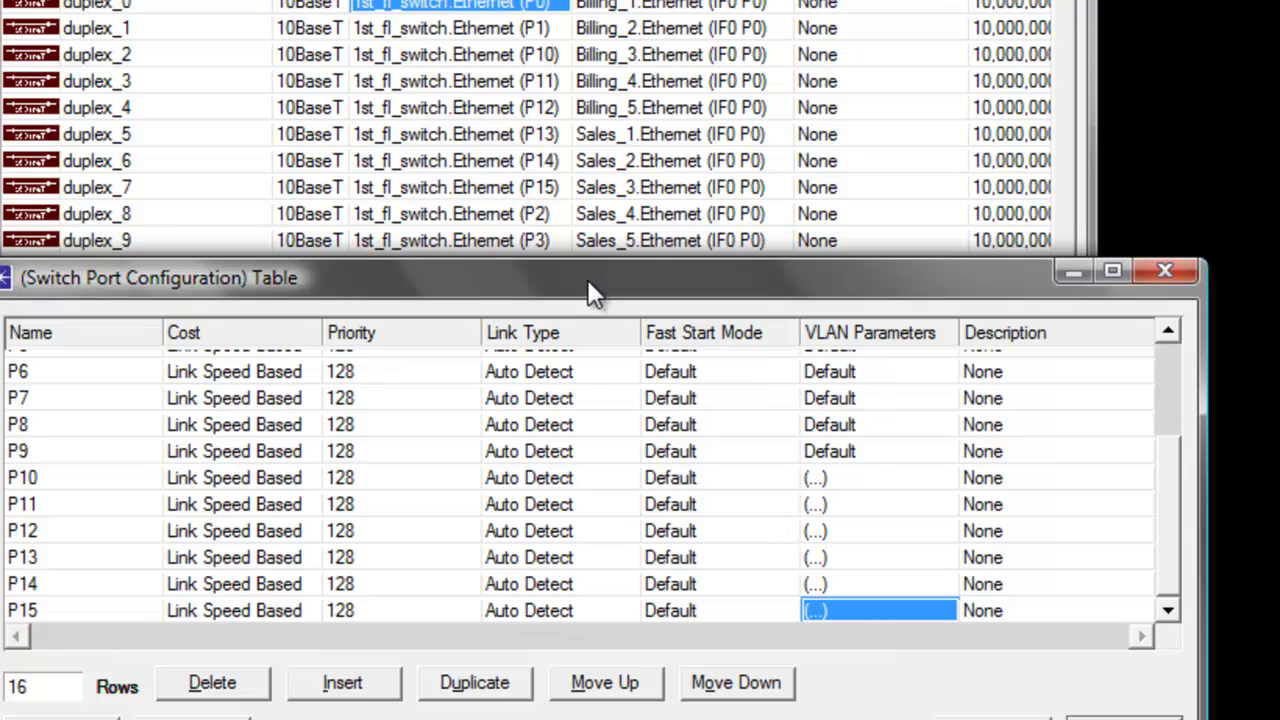
pyautogui.moveTo(587, 279); pyautogui.dragTo(592, 359)
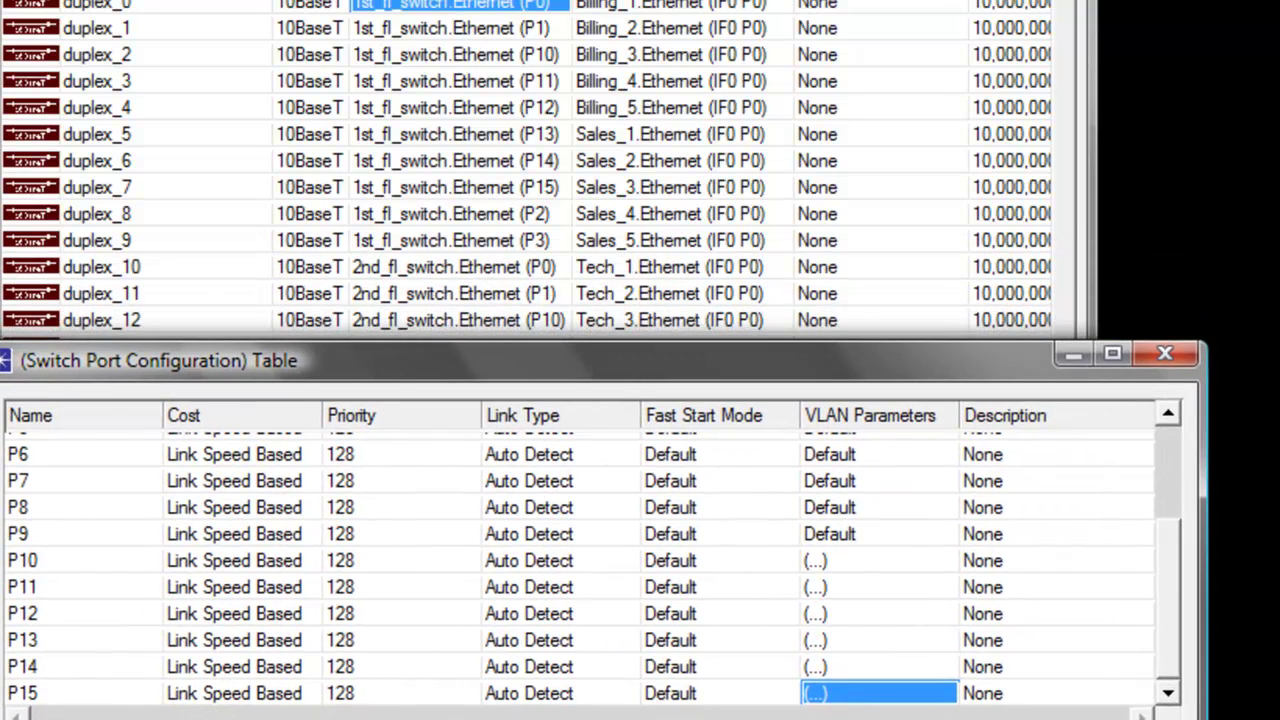
pyautogui.click(468, 5)
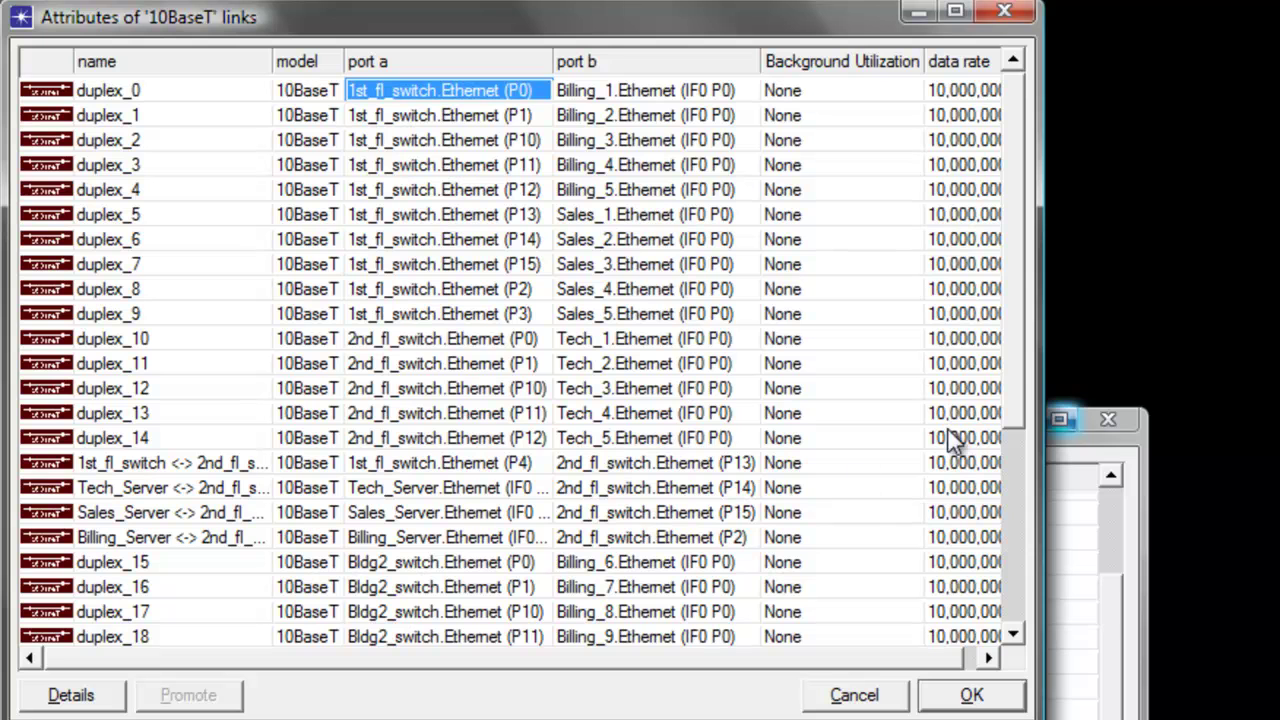
pyautogui.moveTo(1010, 397); pyautogui.dragTo(1015, 450)
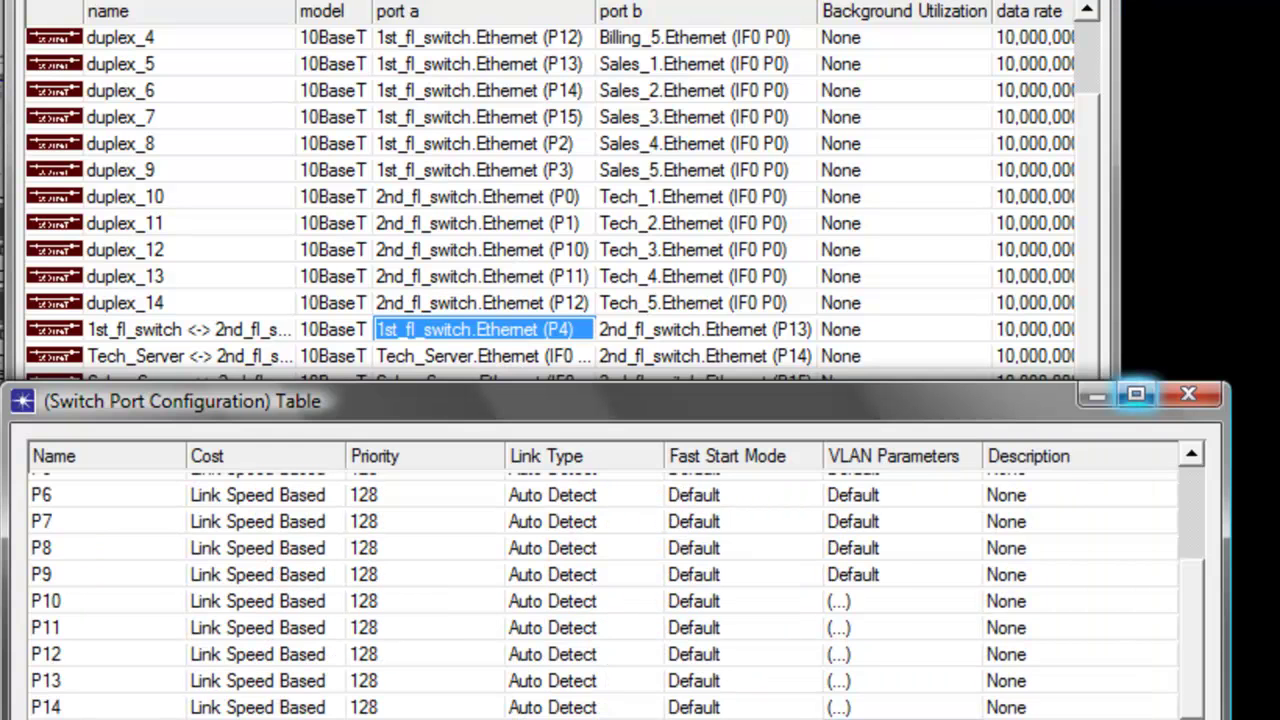
# Step: Enlarge the port table and set port P4's Port Type to Trunk in its VLAN parameters
pyautogui.moveTo(431, 409); pyautogui.dragTo(425, 368)
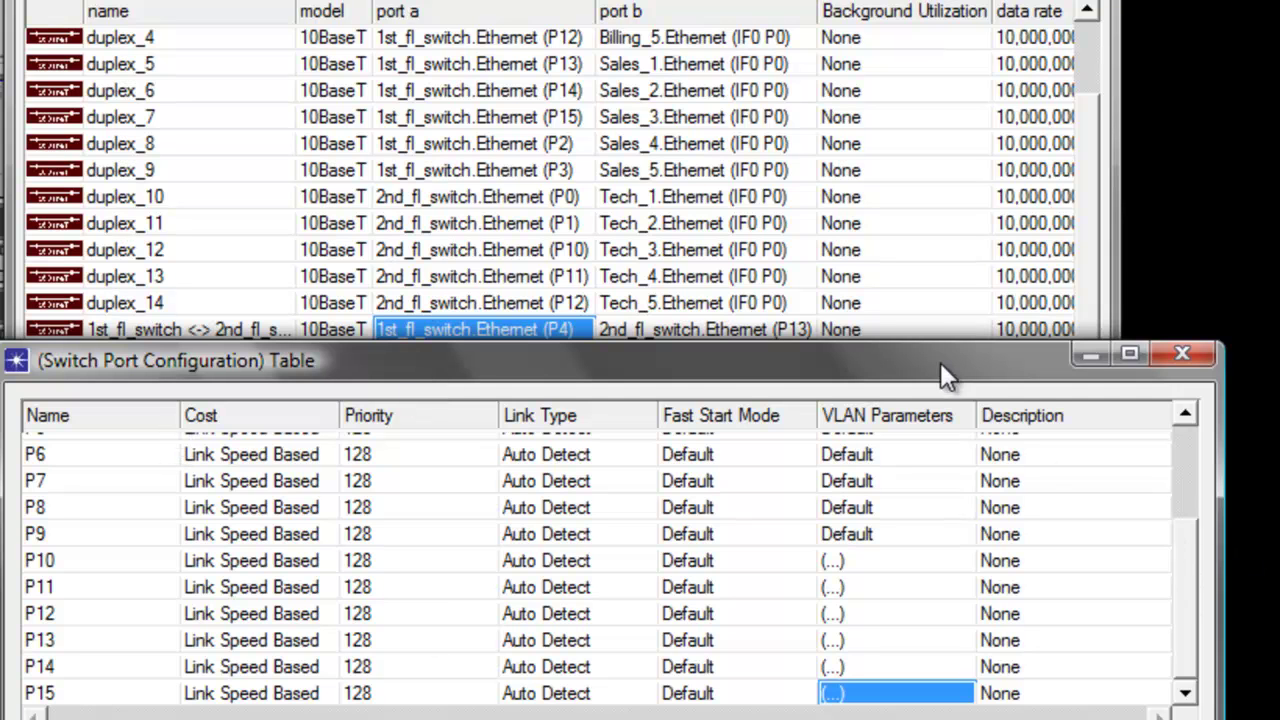
pyautogui.moveTo(908, 342); pyautogui.dragTo(815, 212)
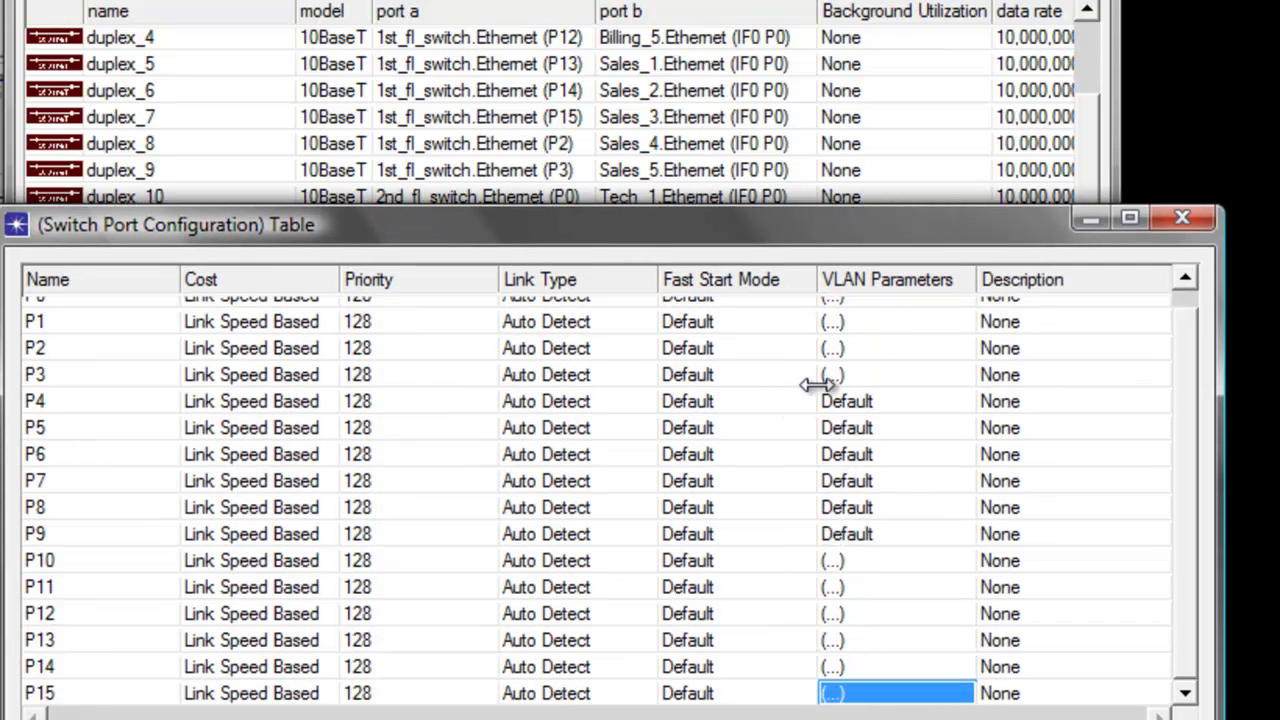
pyautogui.click(849, 408)
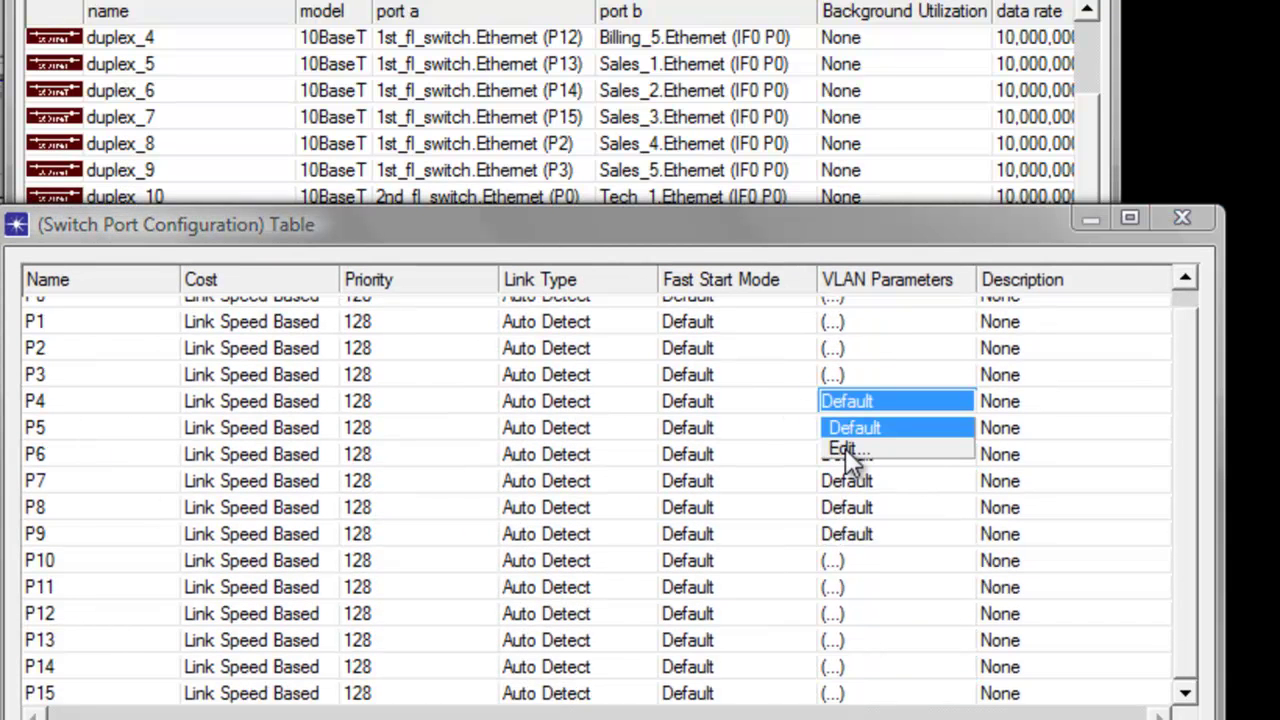
pyautogui.click(845, 448)
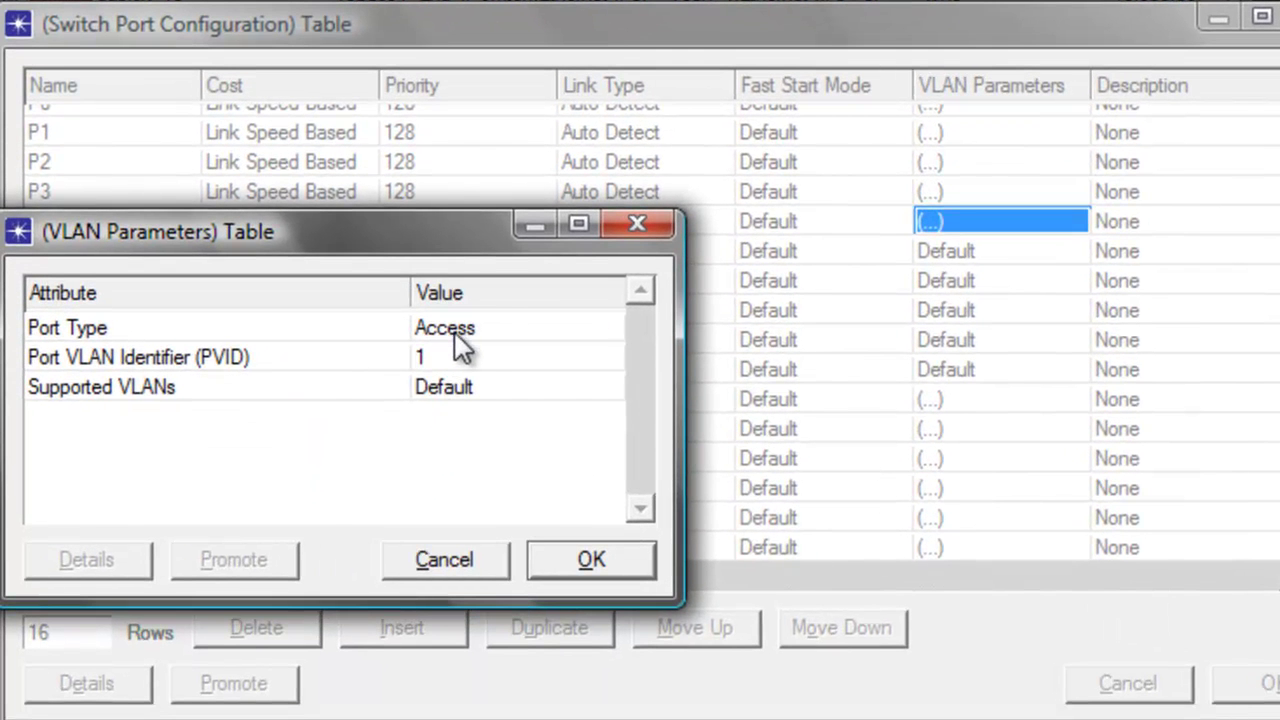
pyautogui.click(456, 330)
pyautogui.click(449, 377)
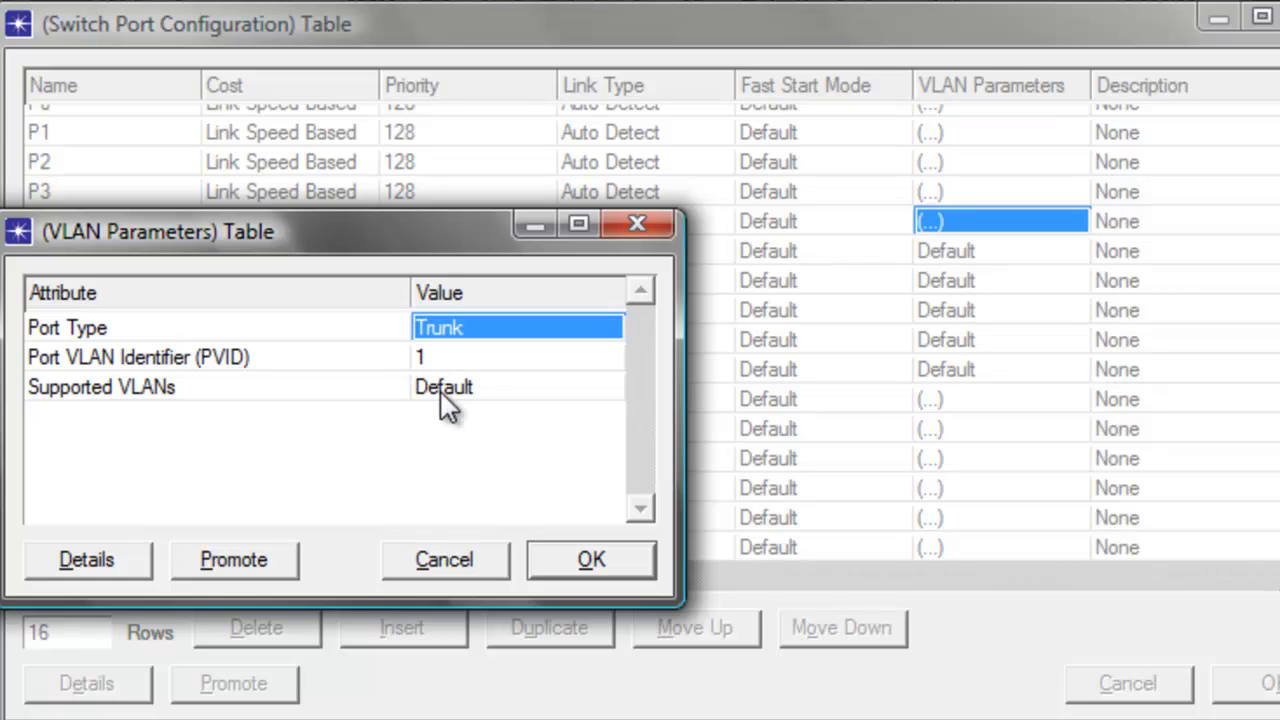
pyautogui.click(443, 390)
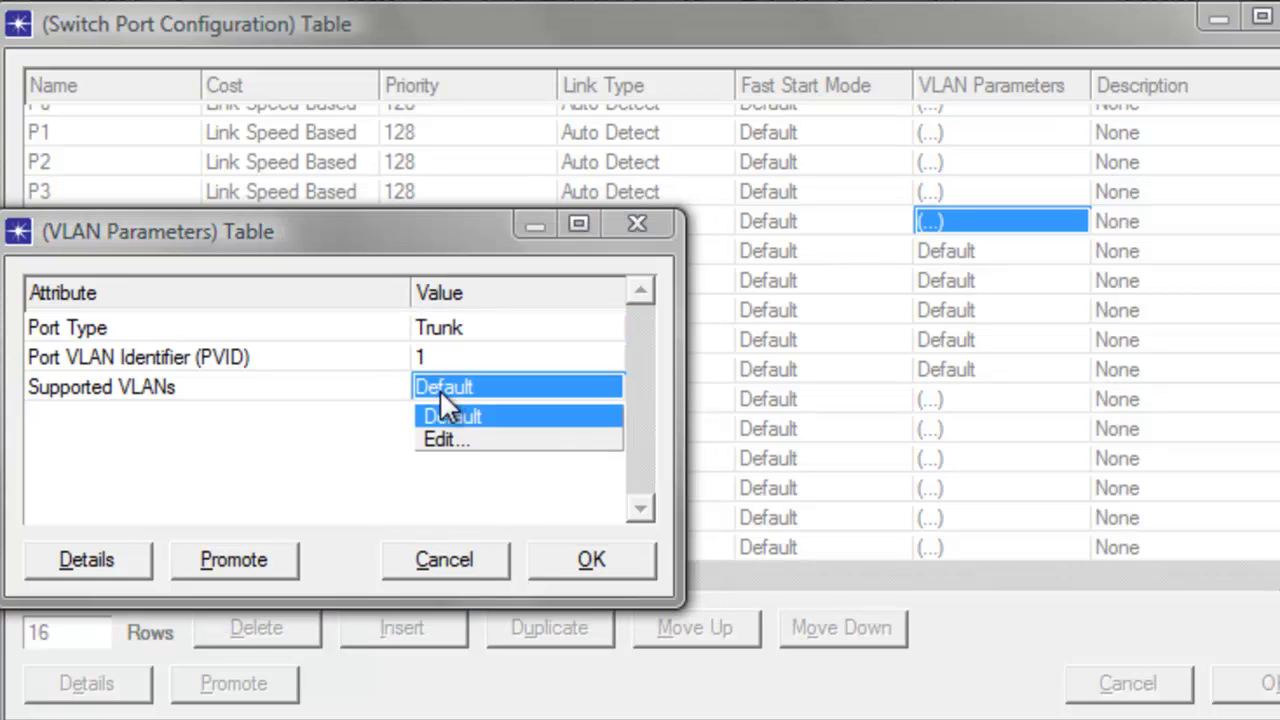
# Step: Set P4's Supported VLANs to two rows, VLAN 10 and VLAN 20
pyautogui.click(441, 443)
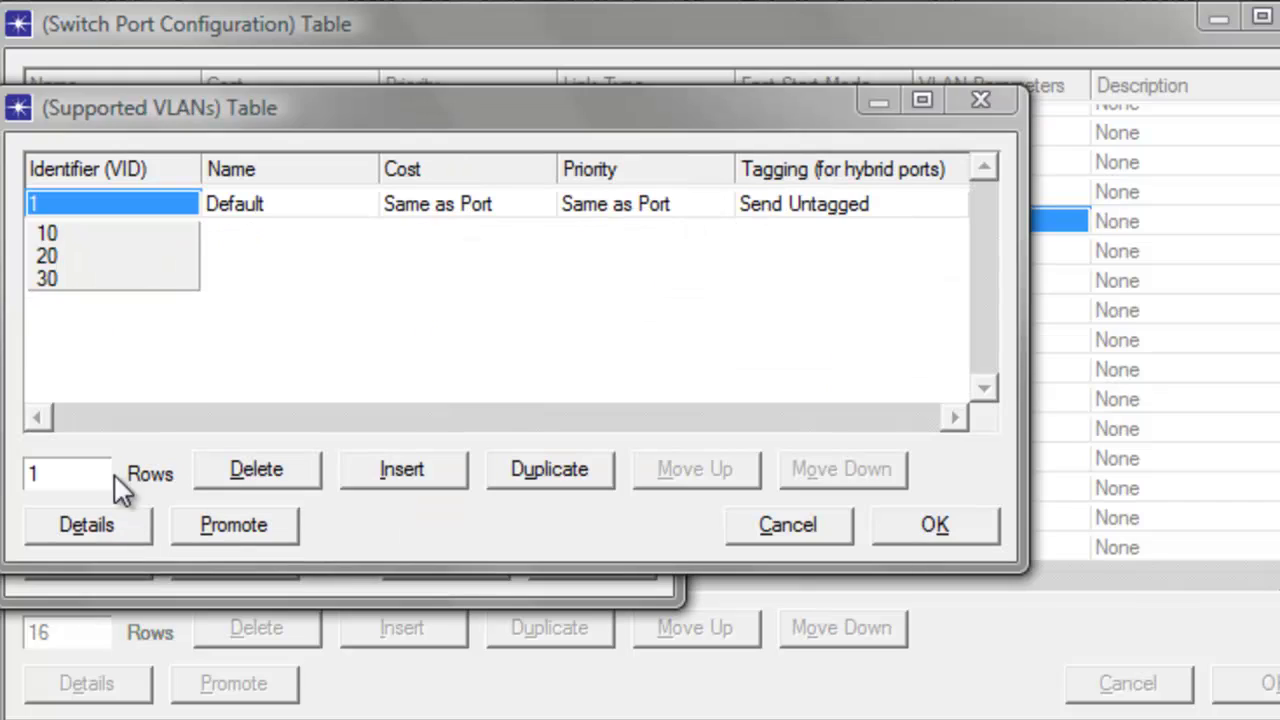
pyautogui.click(61, 478)
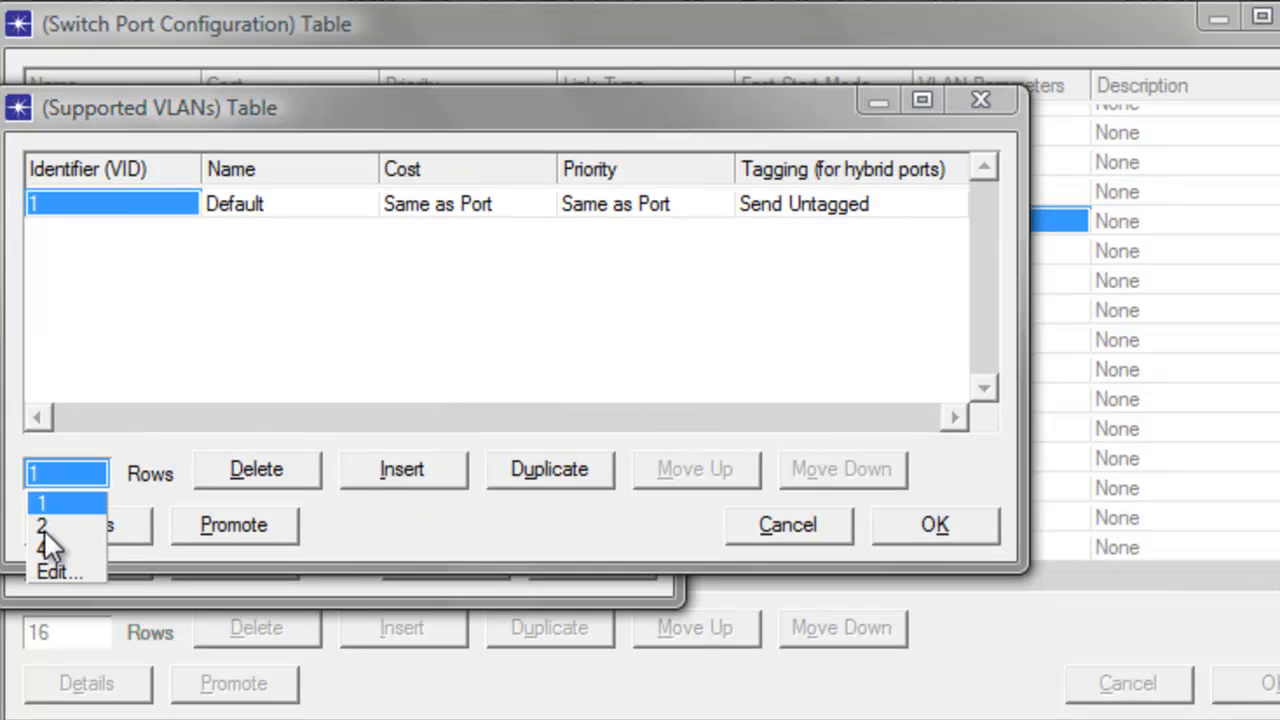
pyautogui.click(43, 526)
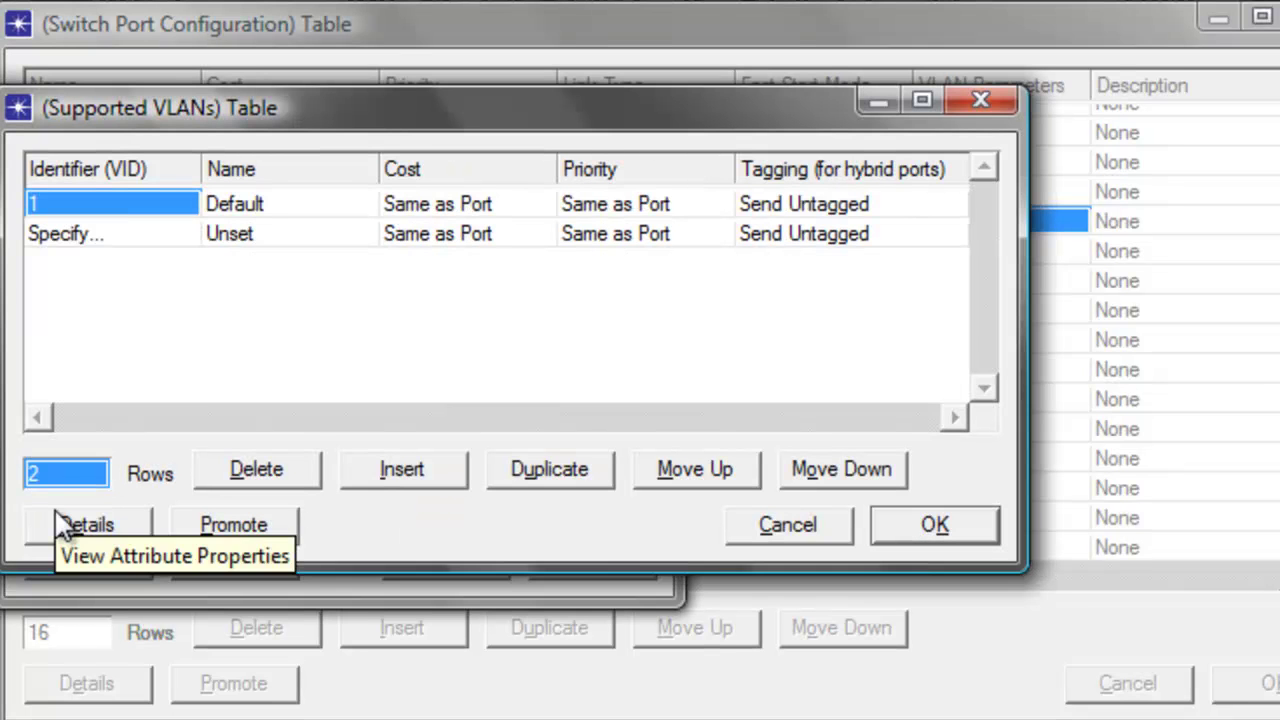
pyautogui.click(79, 200)
pyautogui.click(52, 236)
pyautogui.click(64, 233)
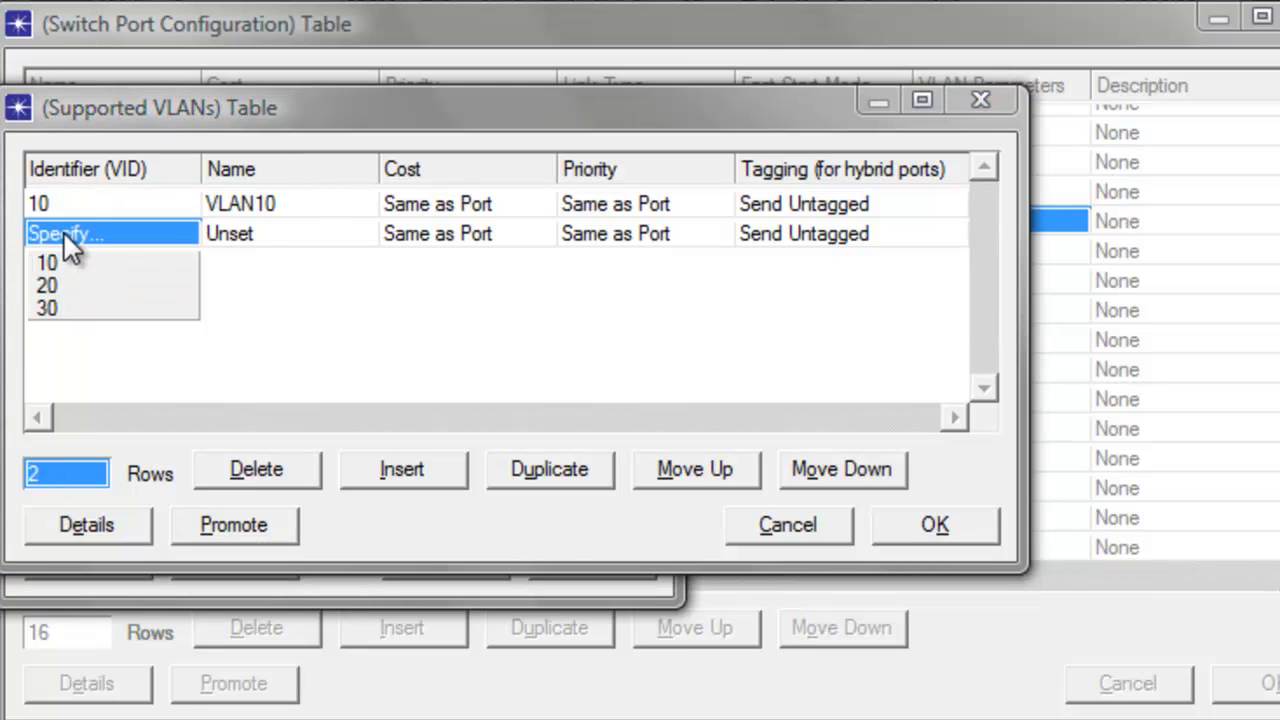
pyautogui.click(152, 277)
pyautogui.click(964, 528)
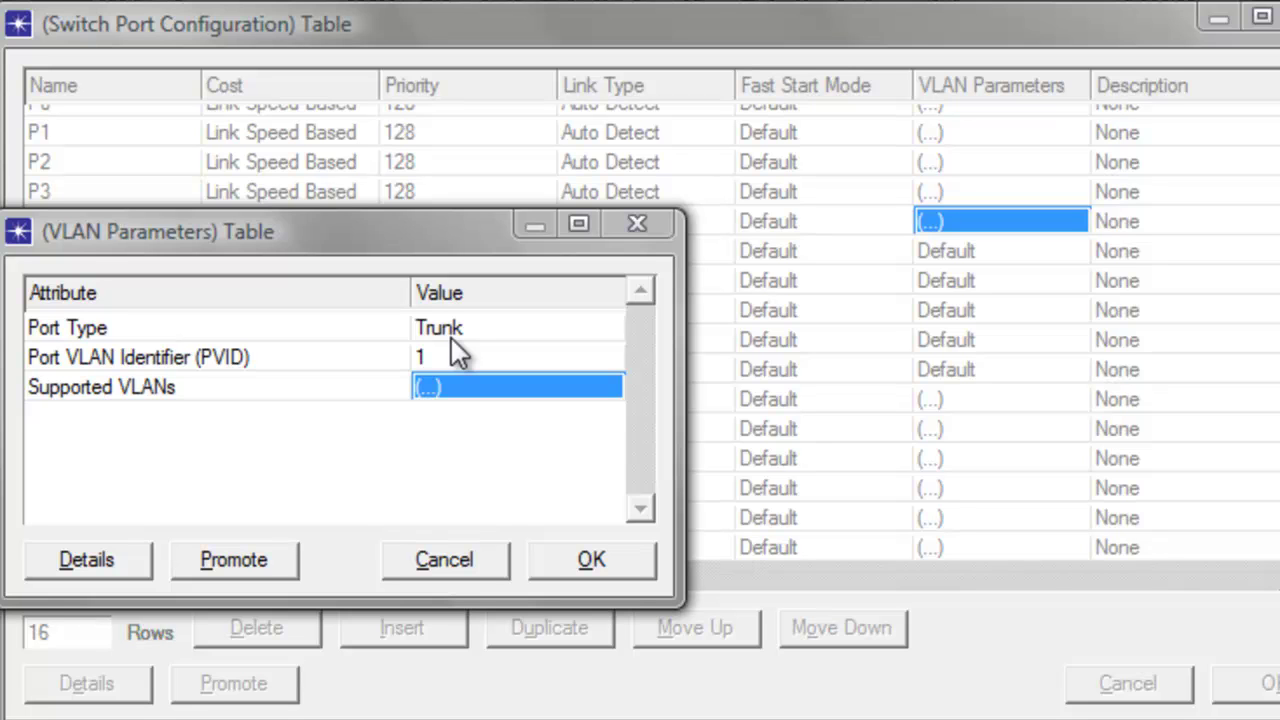
# Step: Confirm P4's trunk parameters and the port table, returning to the 1st_fl_switch Attributes dialog
pyautogui.click(593, 561)
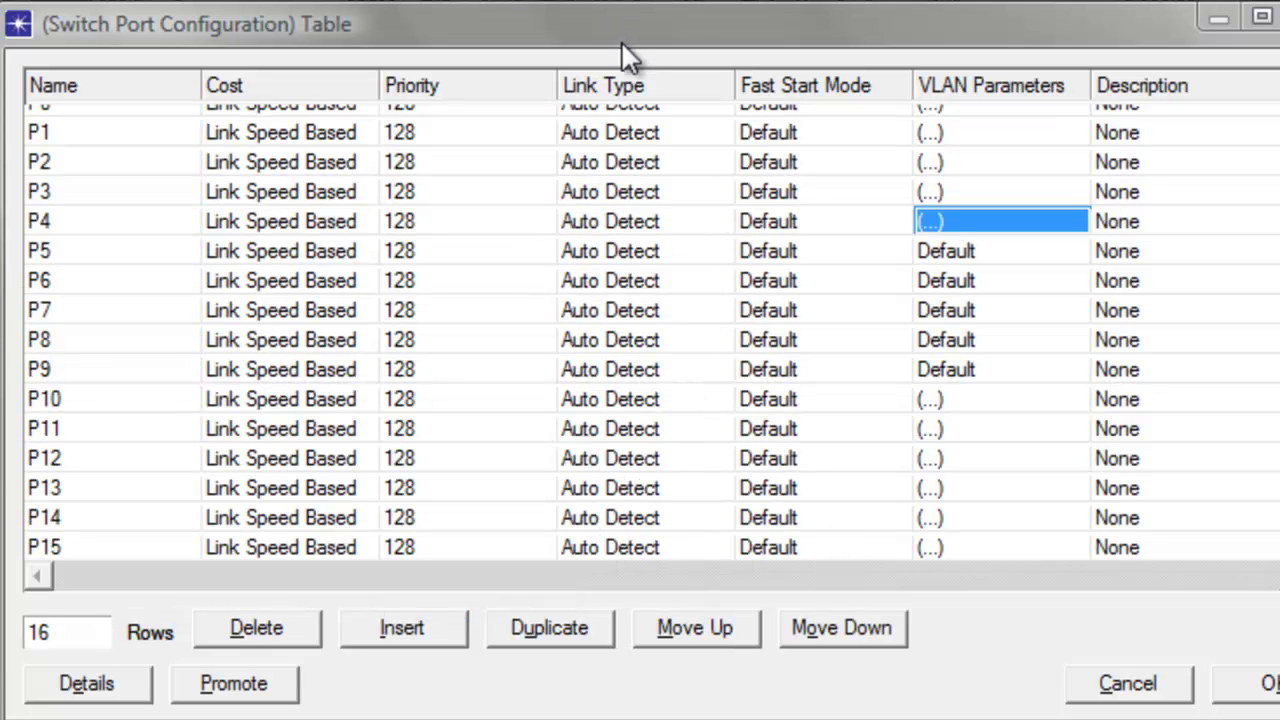
pyautogui.scroll(1, 652, 333)
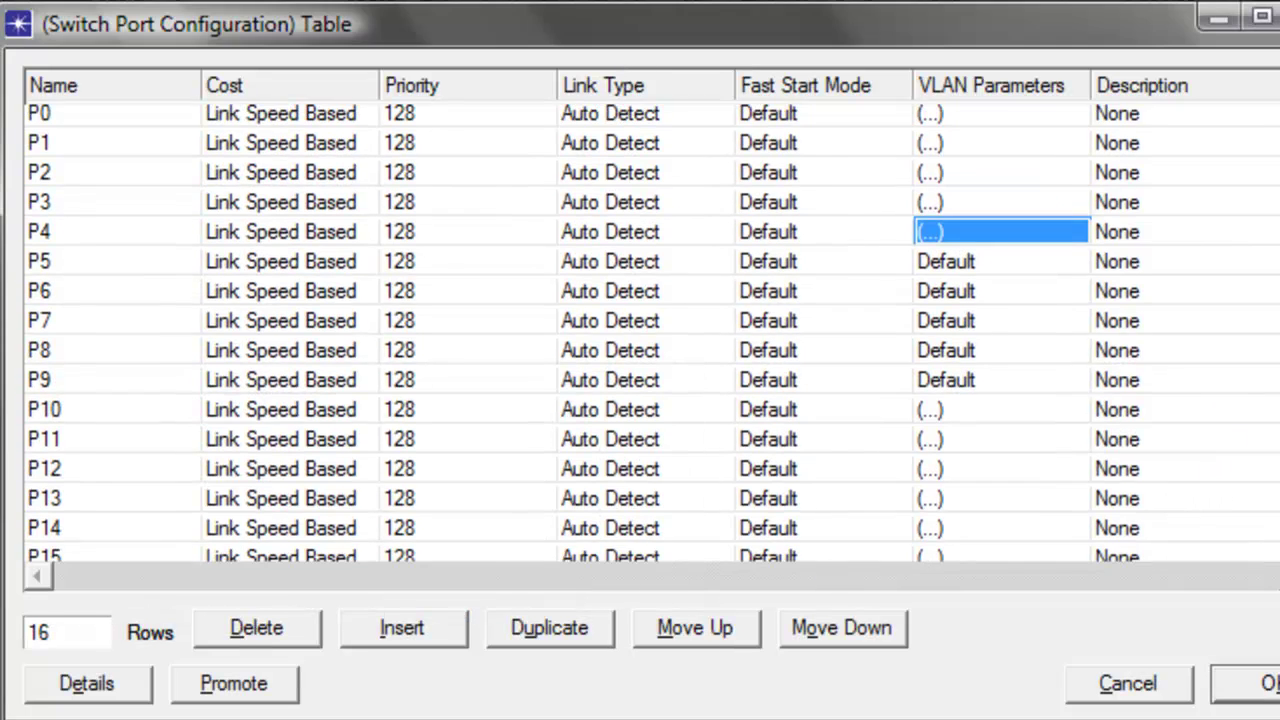
pyautogui.scroll(-1, 806, 63)
pyautogui.scroll(1, 652, 333)
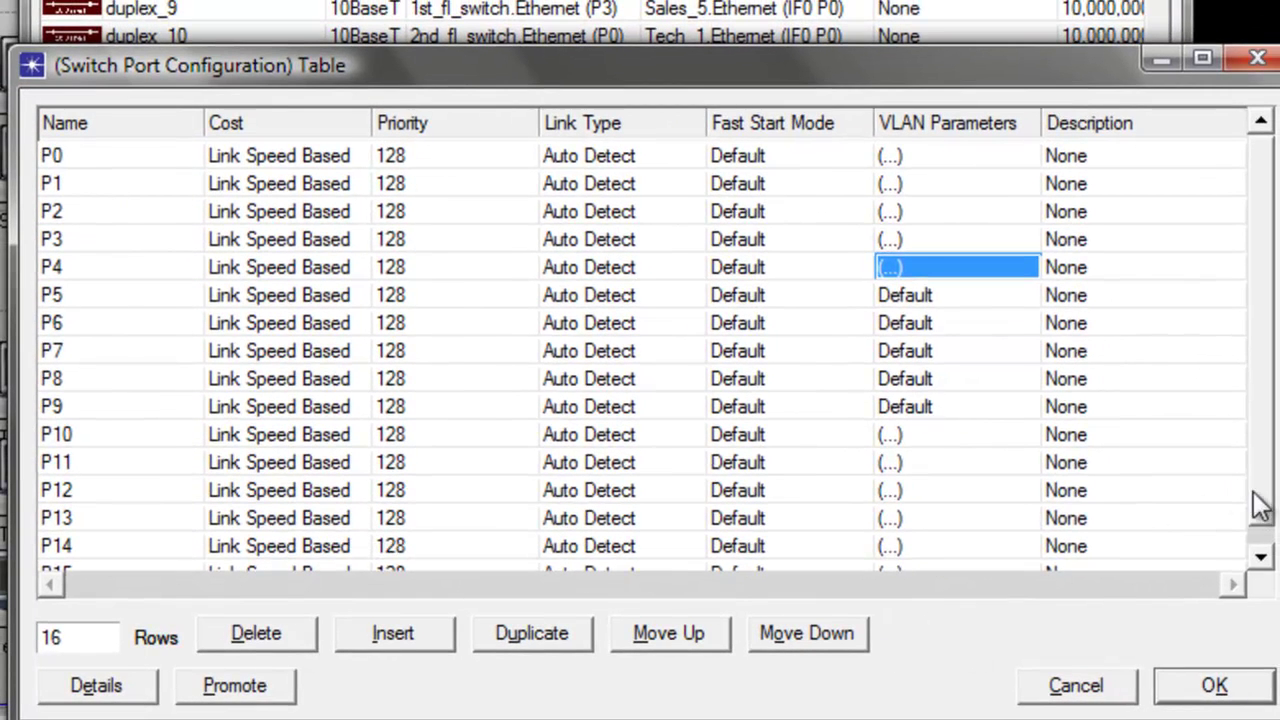
pyautogui.scroll(-1, 1262, 520)
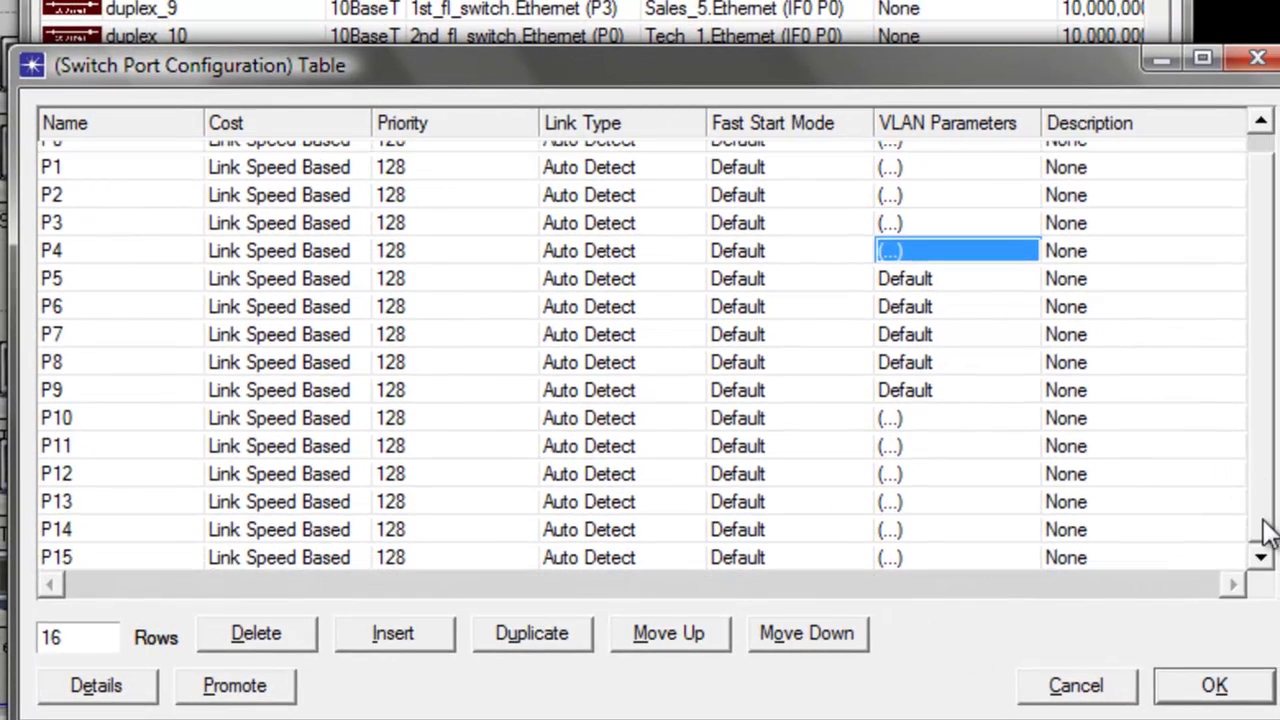
pyautogui.click(1210, 690)
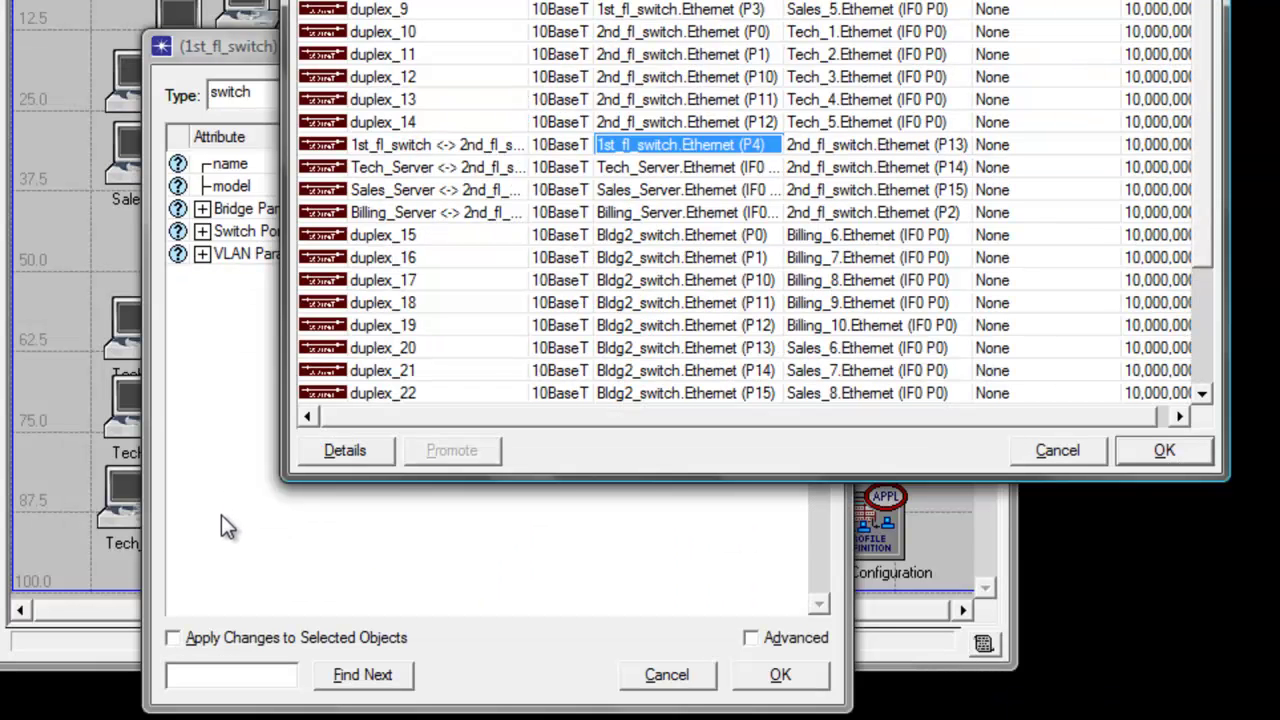
pyautogui.click(220, 520)
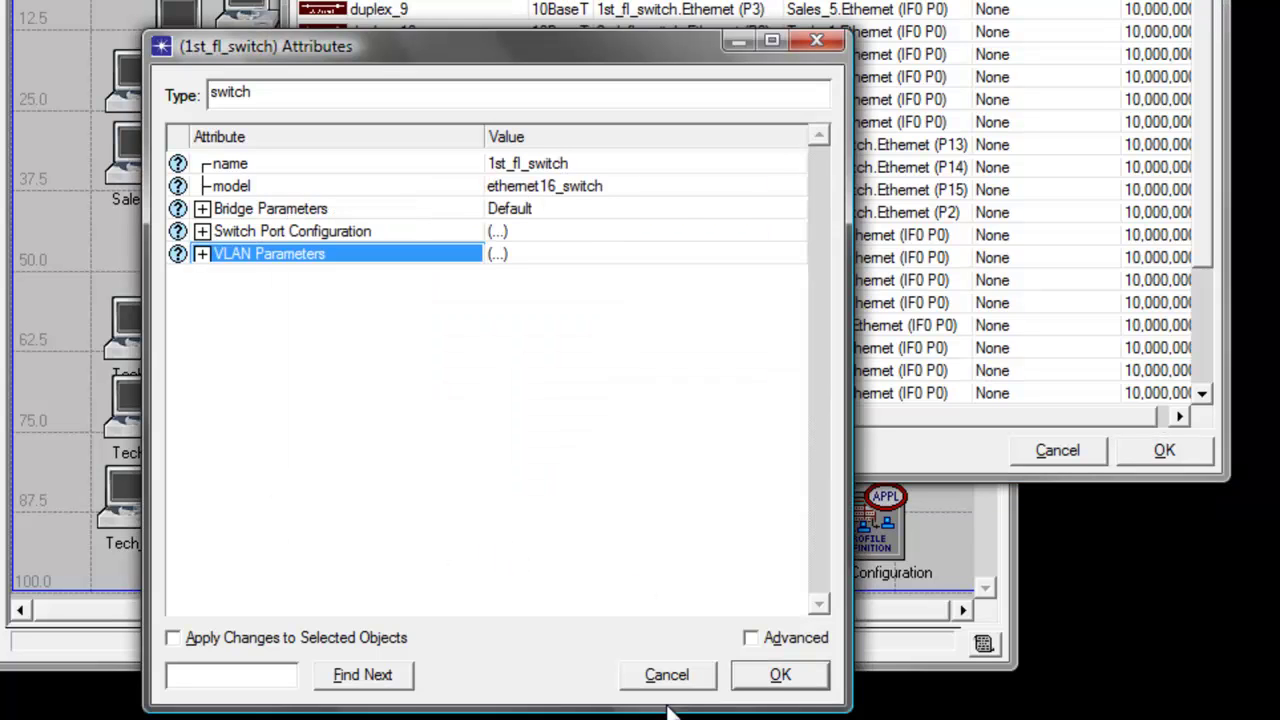